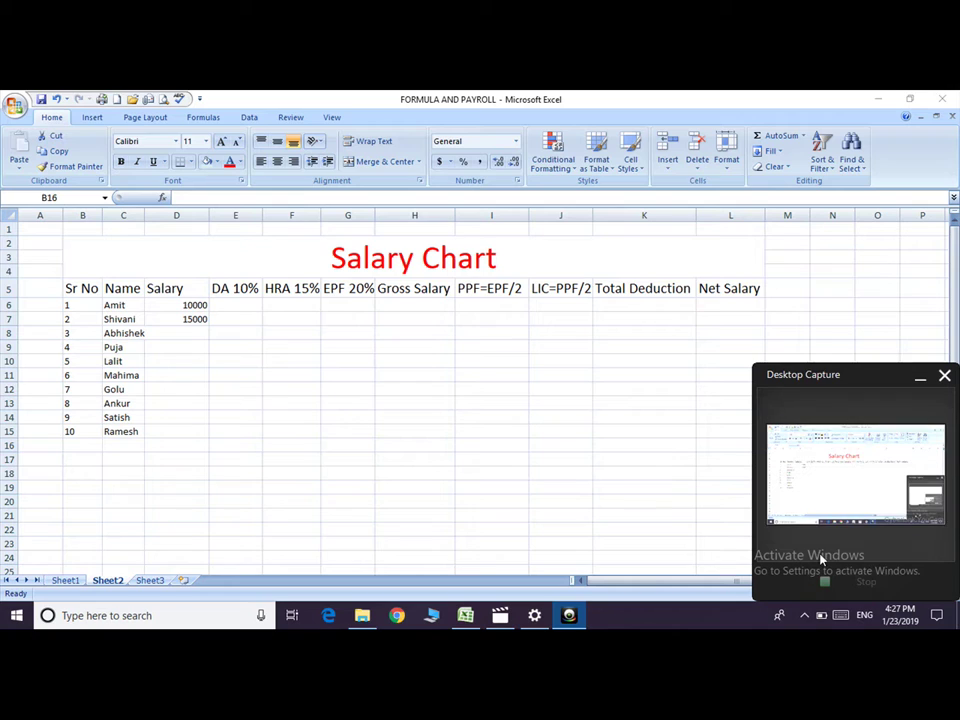
# Continue the 10000, 15000 salary series down the column to 55000.
pyautogui.click(919, 378)
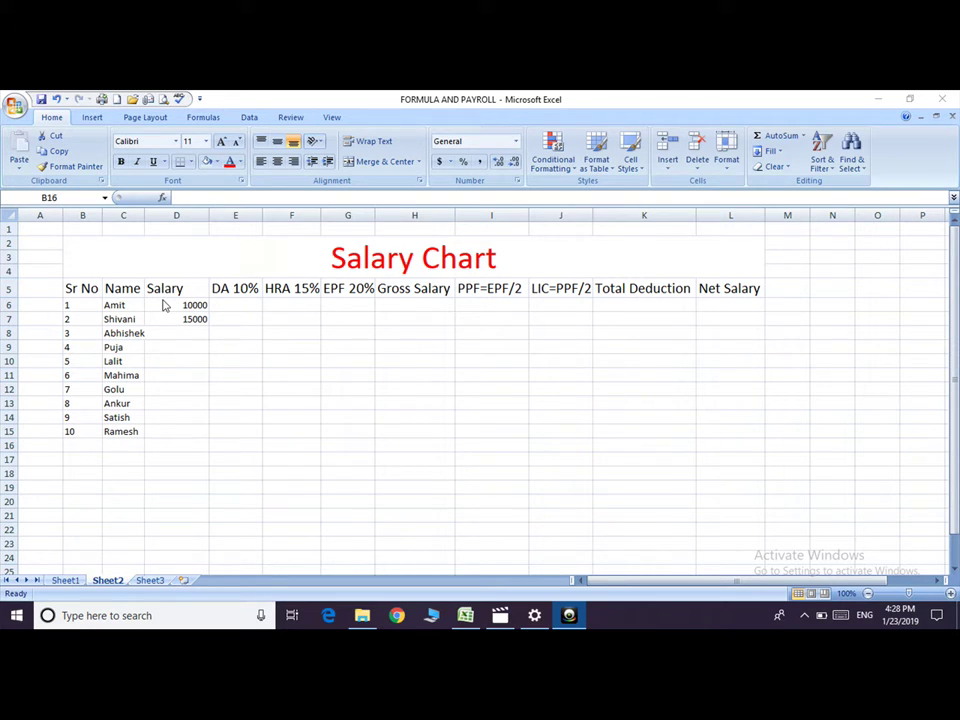
pyautogui.click(166, 304)
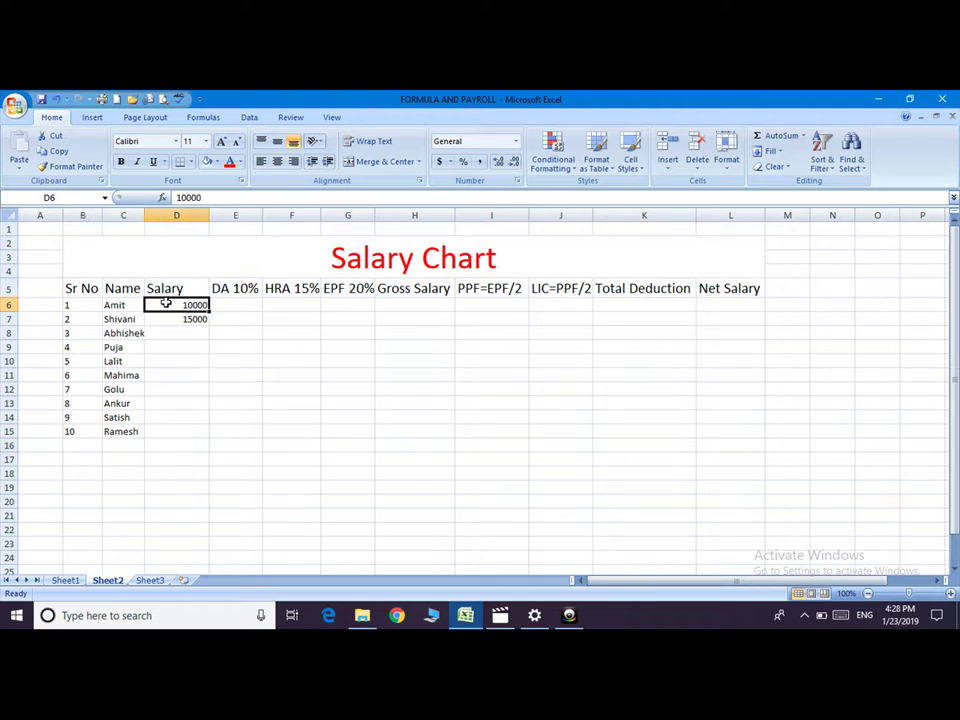
pyautogui.moveTo(166, 304); pyautogui.dragTo(155, 318)
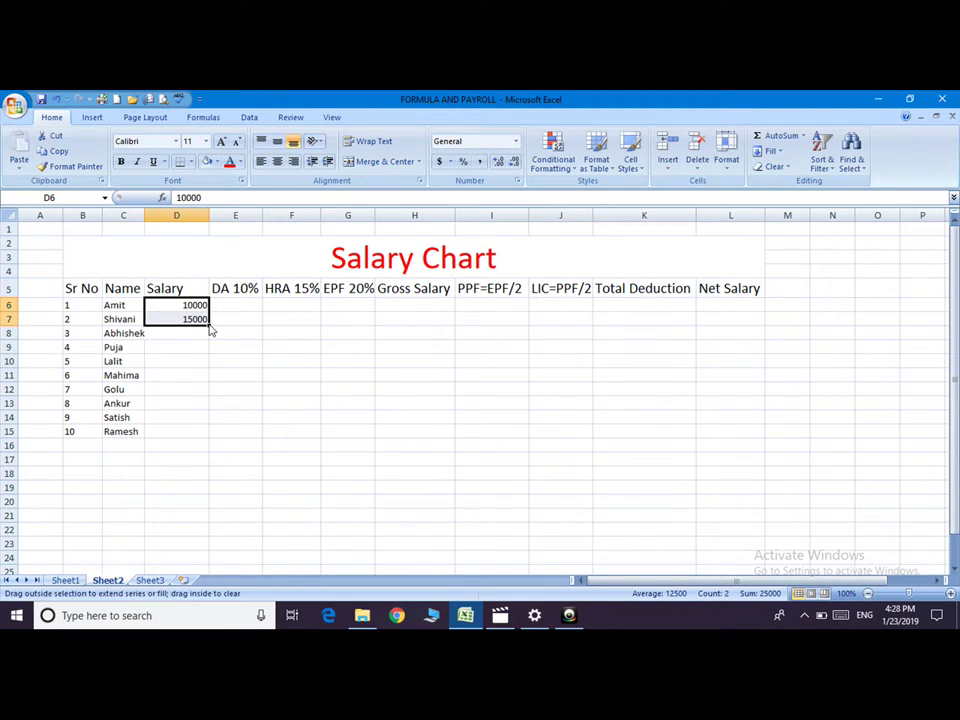
pyautogui.doubleClick(210, 326)
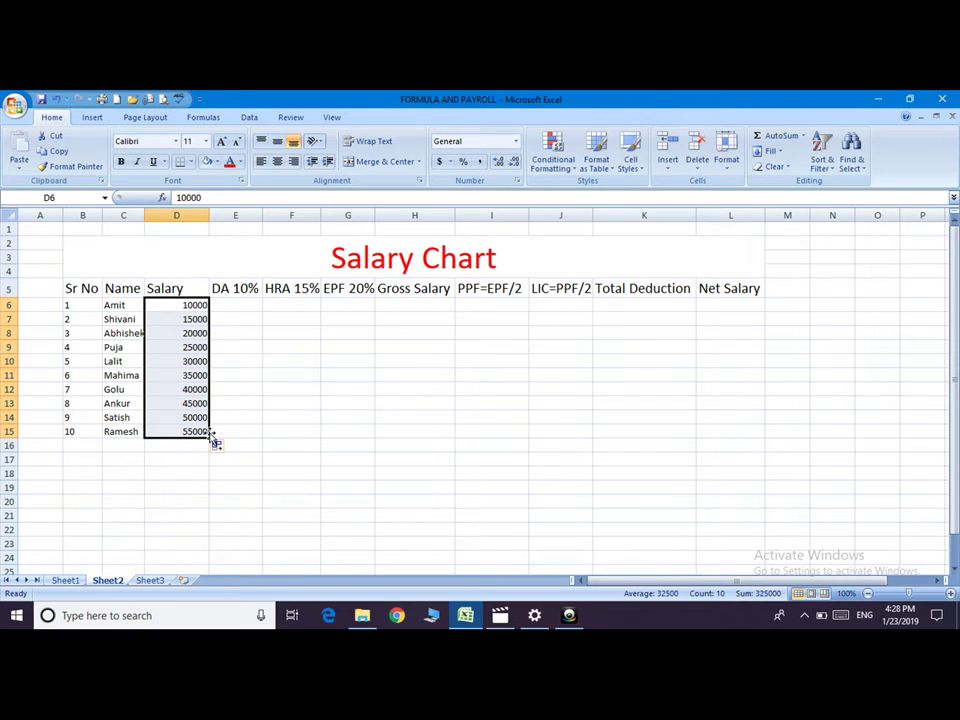
# Enter =D6*10/100 in E6 and fill it down to E15 for DA 10%.
pyautogui.click(243, 307)
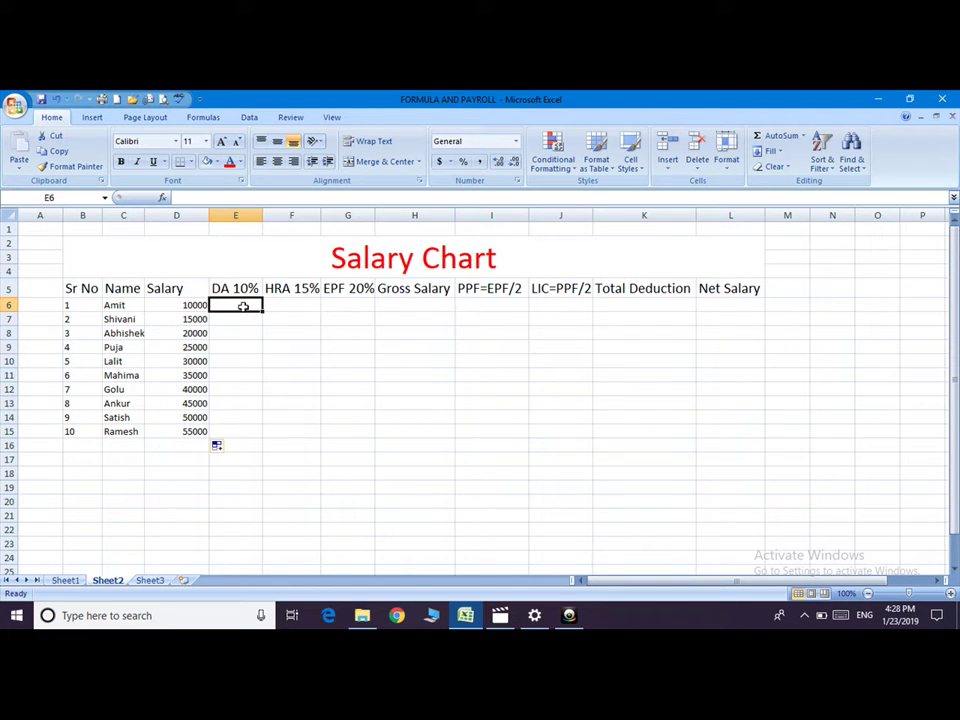
pyautogui.write('=')
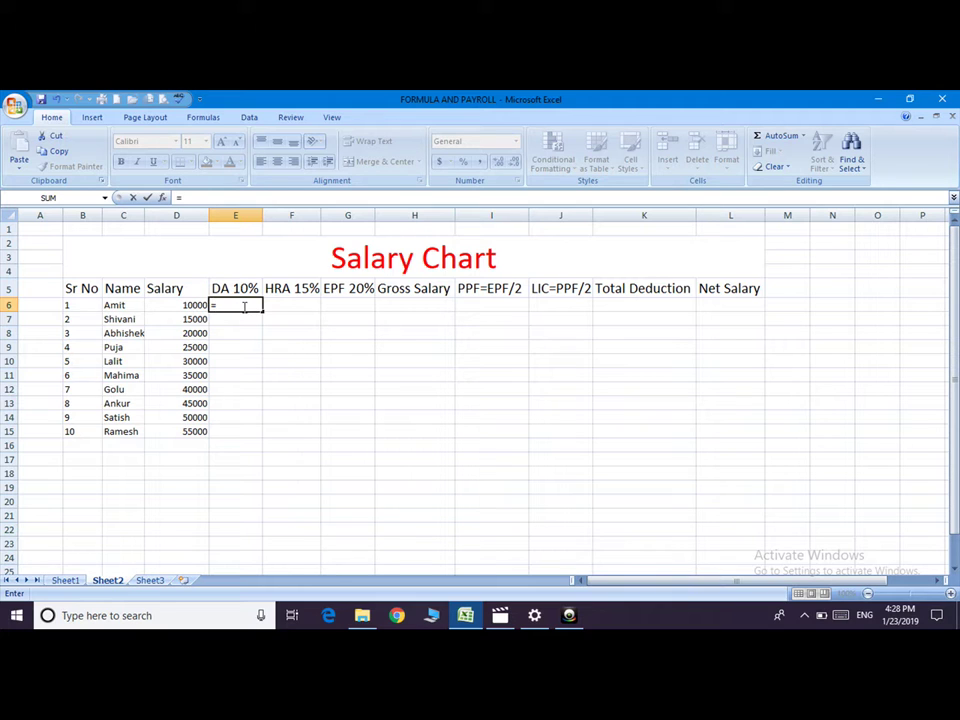
pyautogui.click(190, 304)
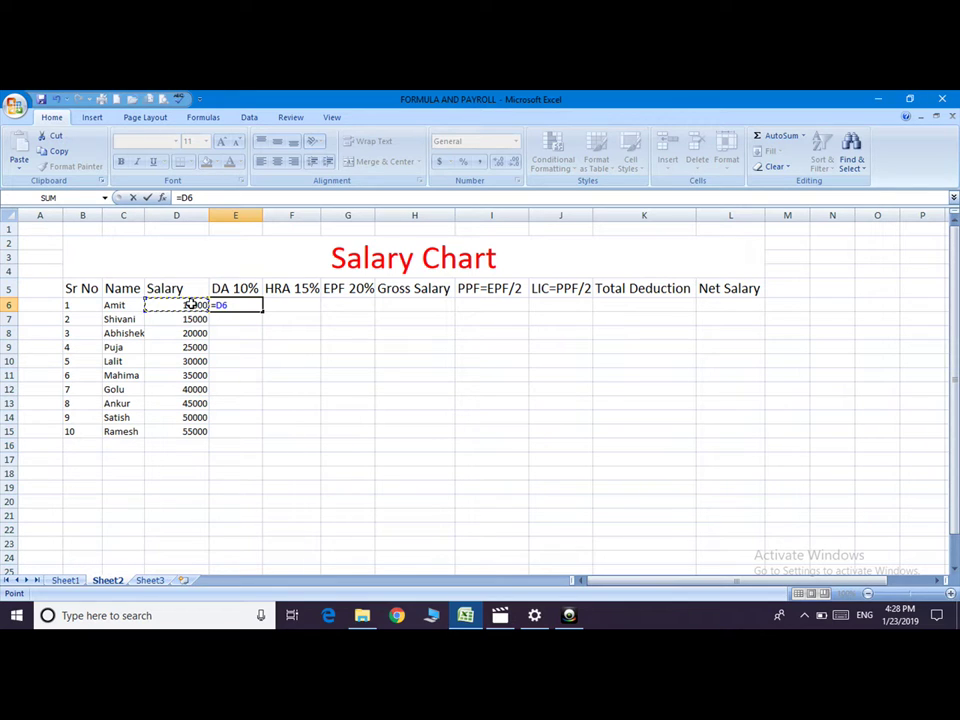
pyautogui.write('*10/1')
pyautogui.write('00')
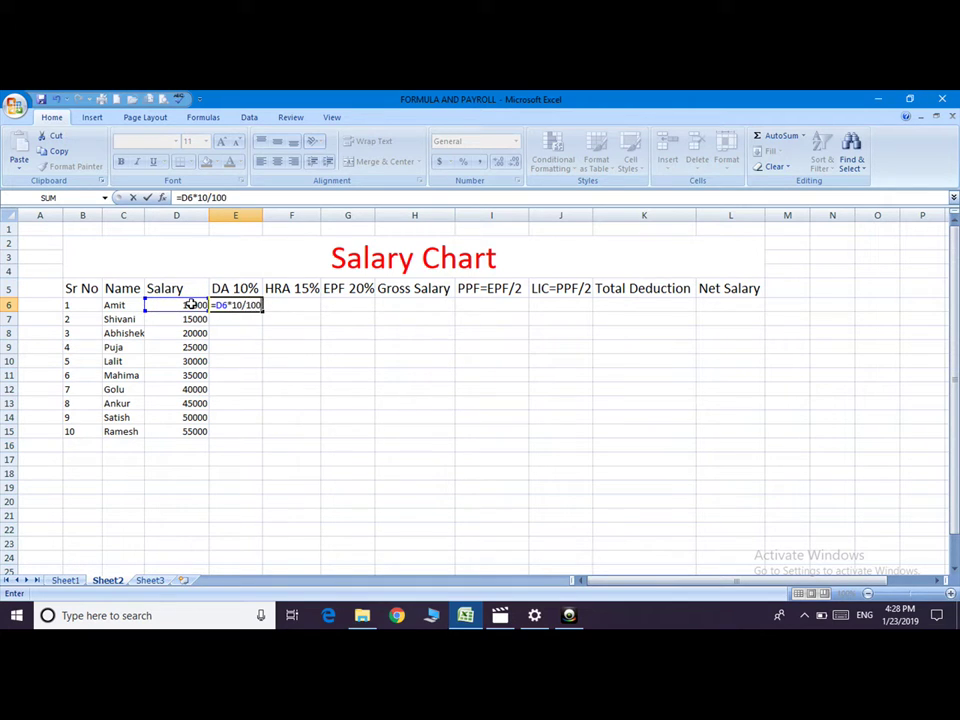
pyautogui.press('Return')
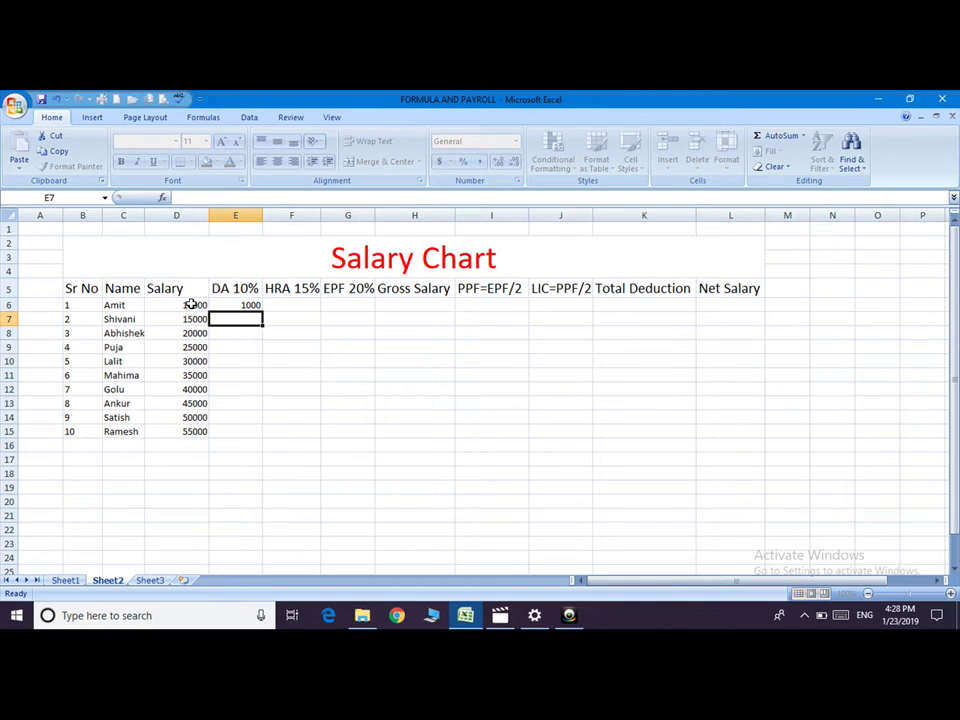
pyautogui.click(231, 305)
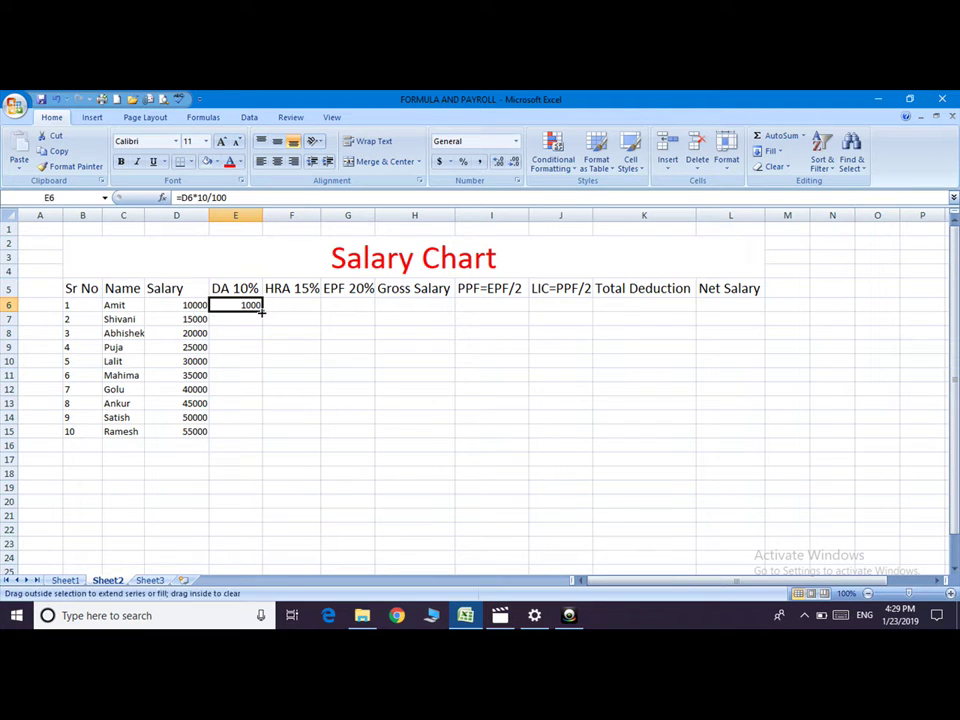
pyautogui.moveTo(262, 312); pyautogui.dragTo(262, 438)
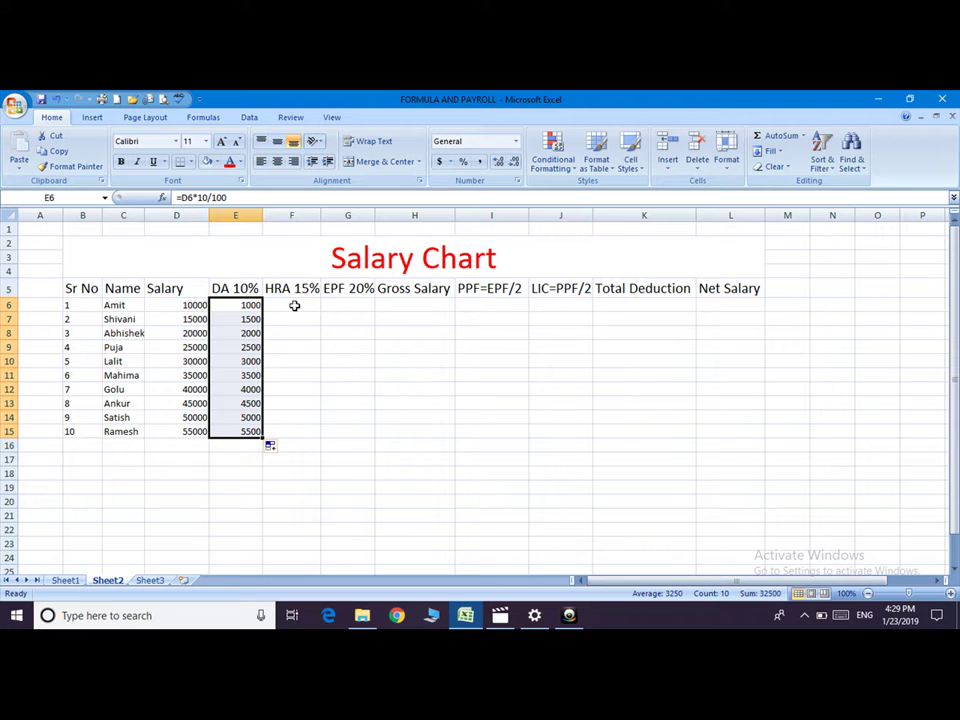
# Enter =D6*15/100 in F6 and copy it down to F15, giving HRA 1500 through 8250.
pyautogui.click(295, 305)
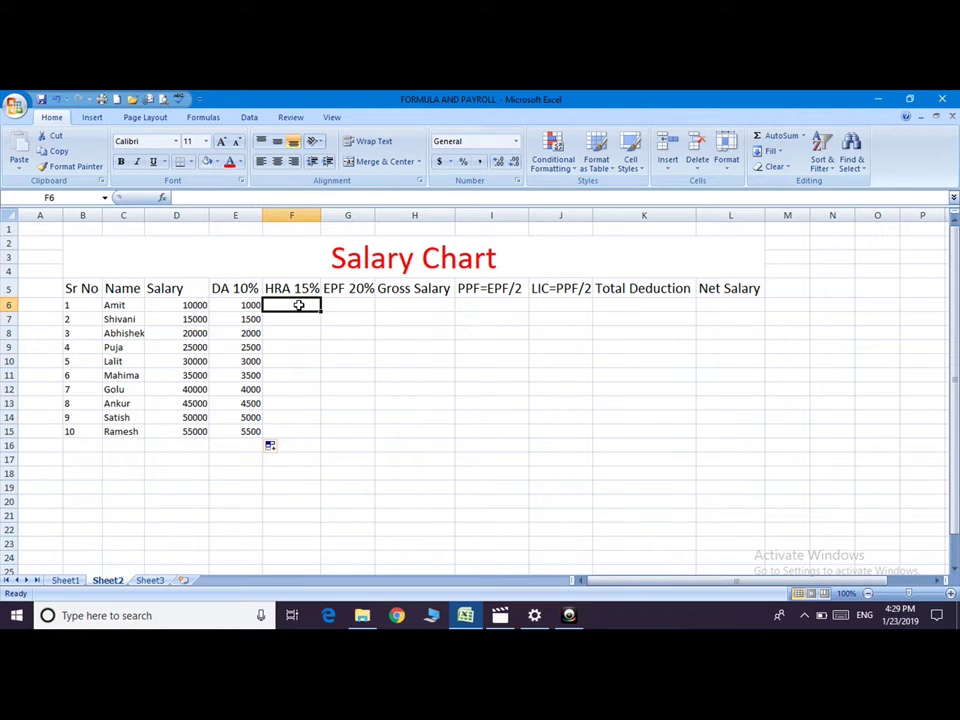
pyautogui.write('=')
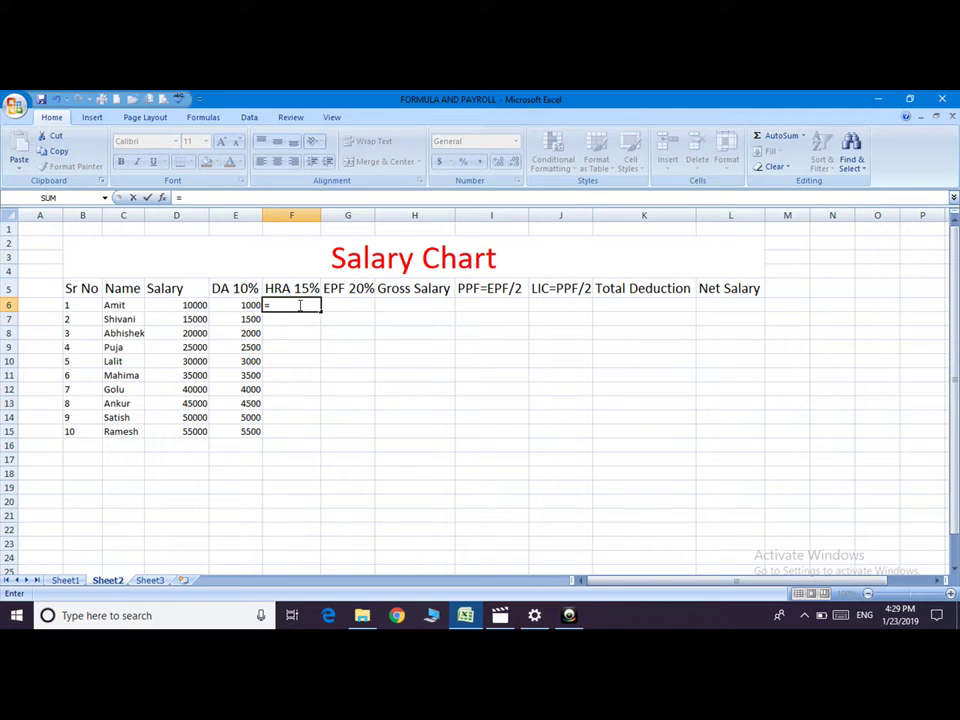
pyautogui.click(193, 305)
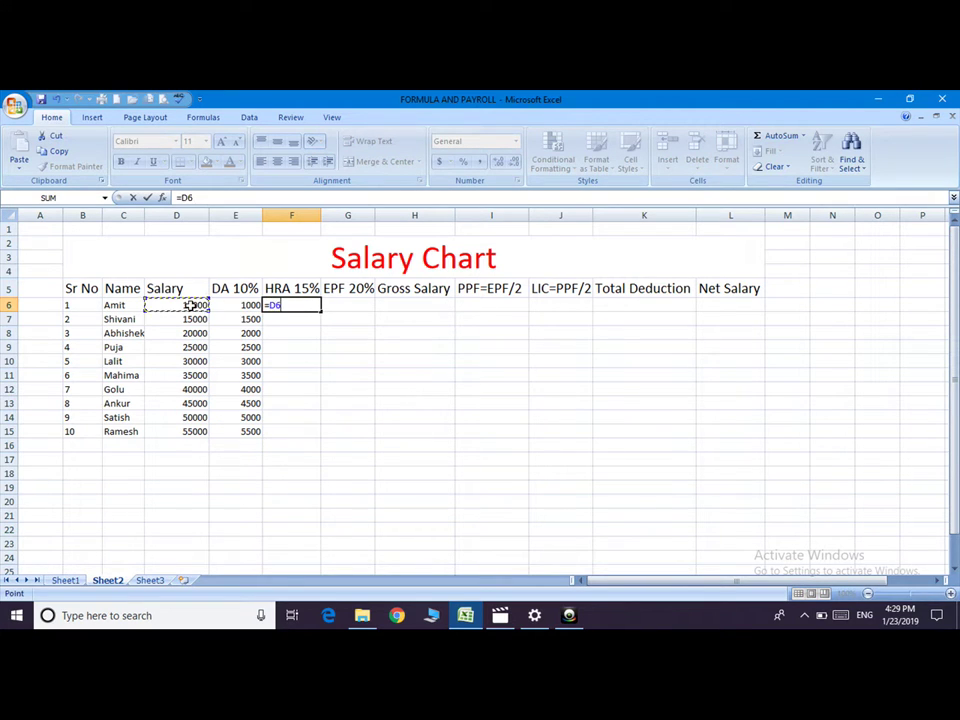
pyautogui.write('*1')
pyautogui.write('5')
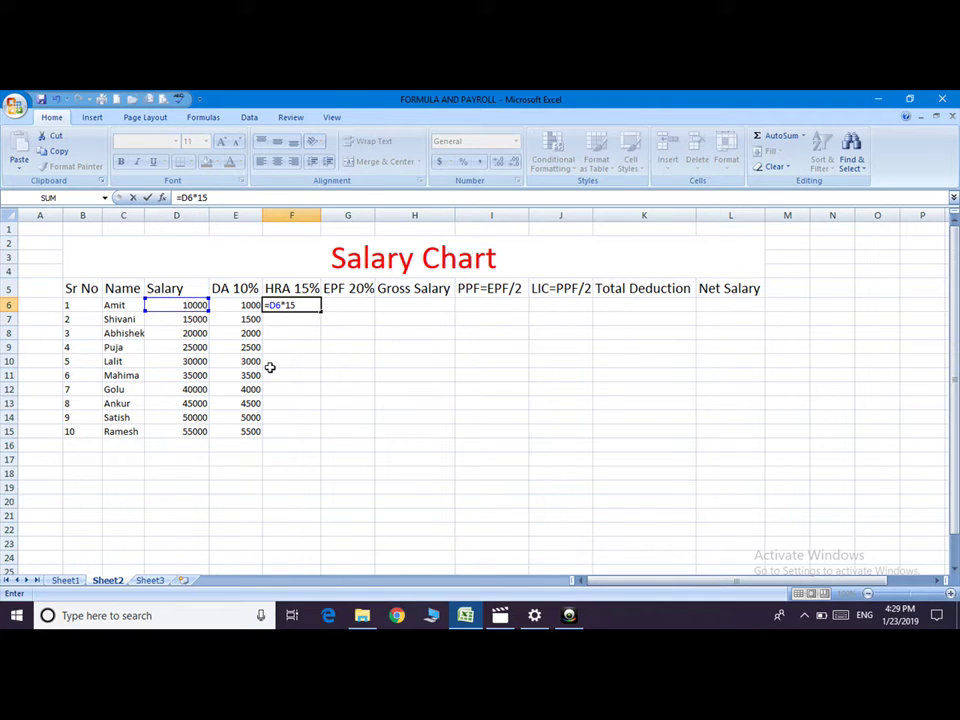
pyautogui.write('/100')
pyautogui.press('Return')
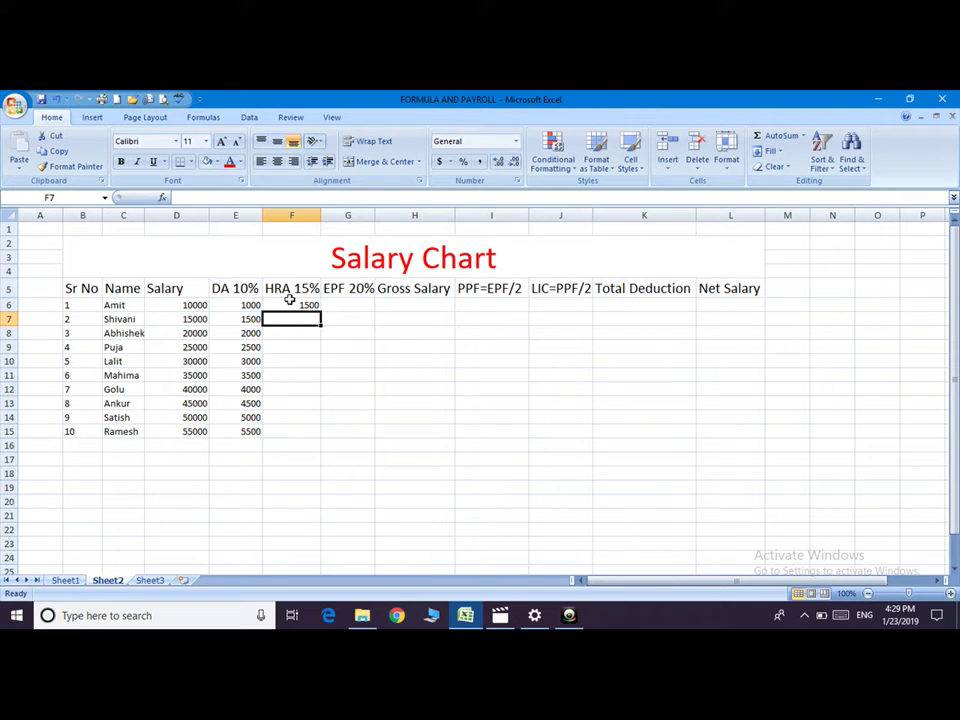
pyautogui.click(300, 305)
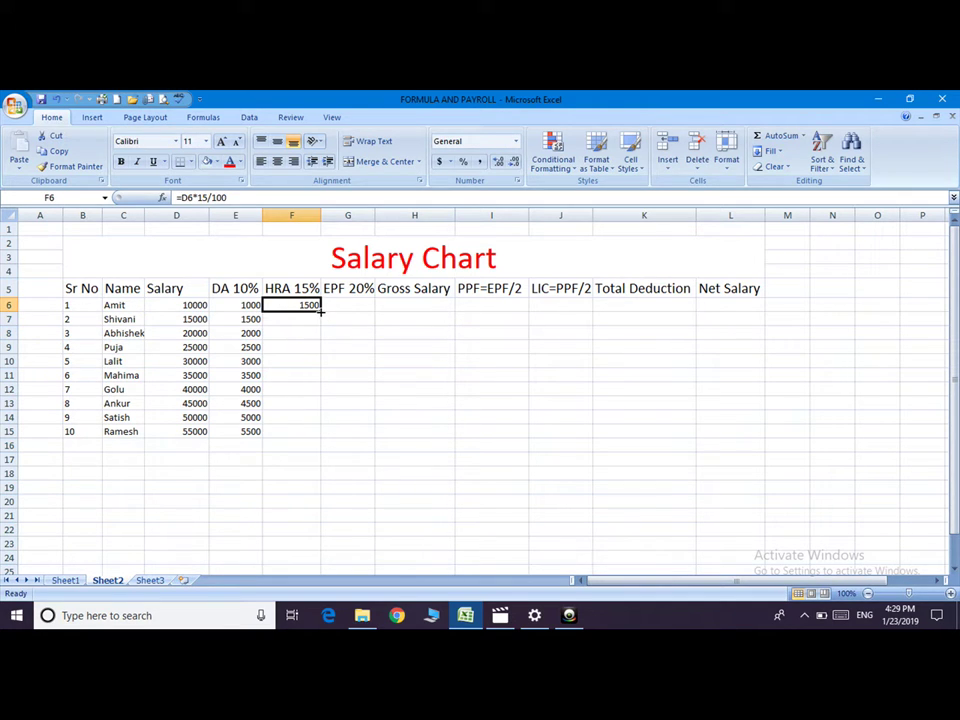
pyautogui.doubleClick(320, 311)
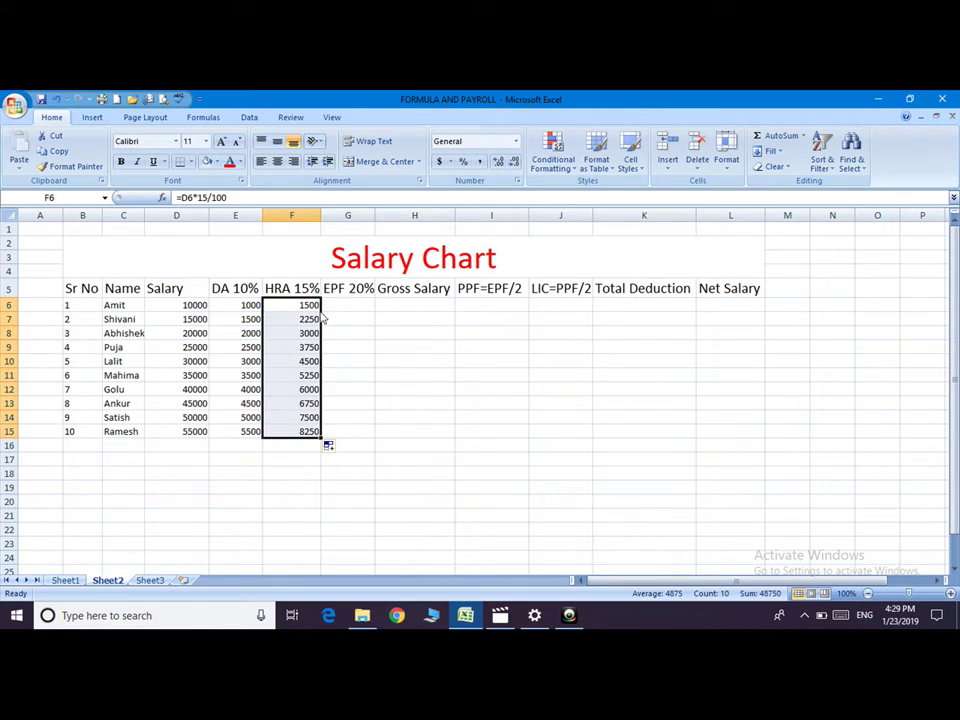
# Enter =D6*20/100 in G6 and fill it down to G14, giving EPF 2000 through 10000.
pyautogui.click(346, 305)
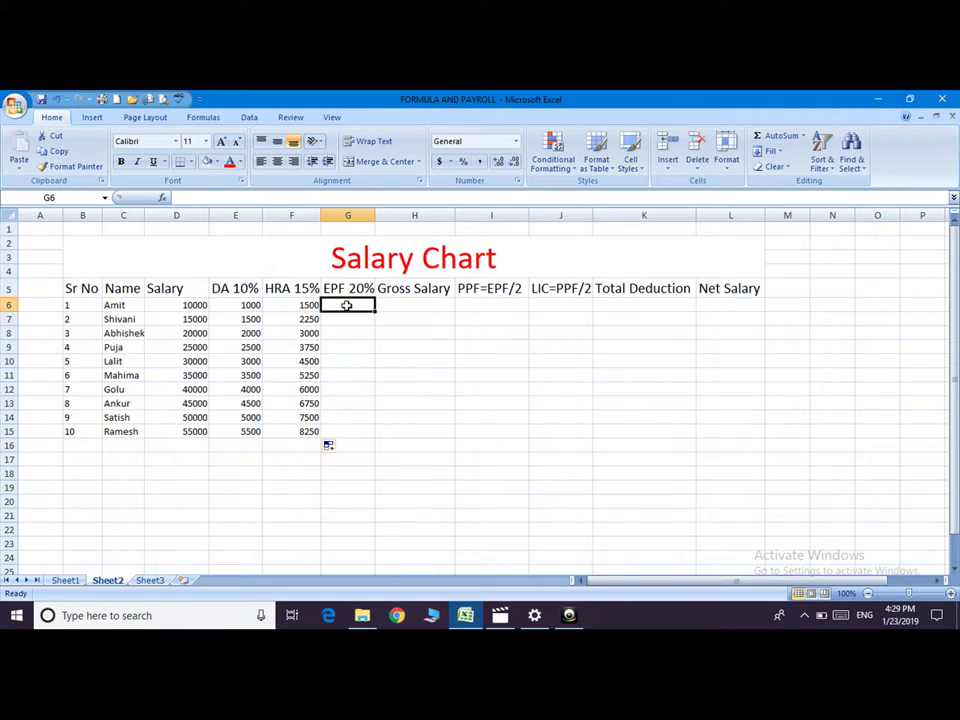
pyautogui.write('=')
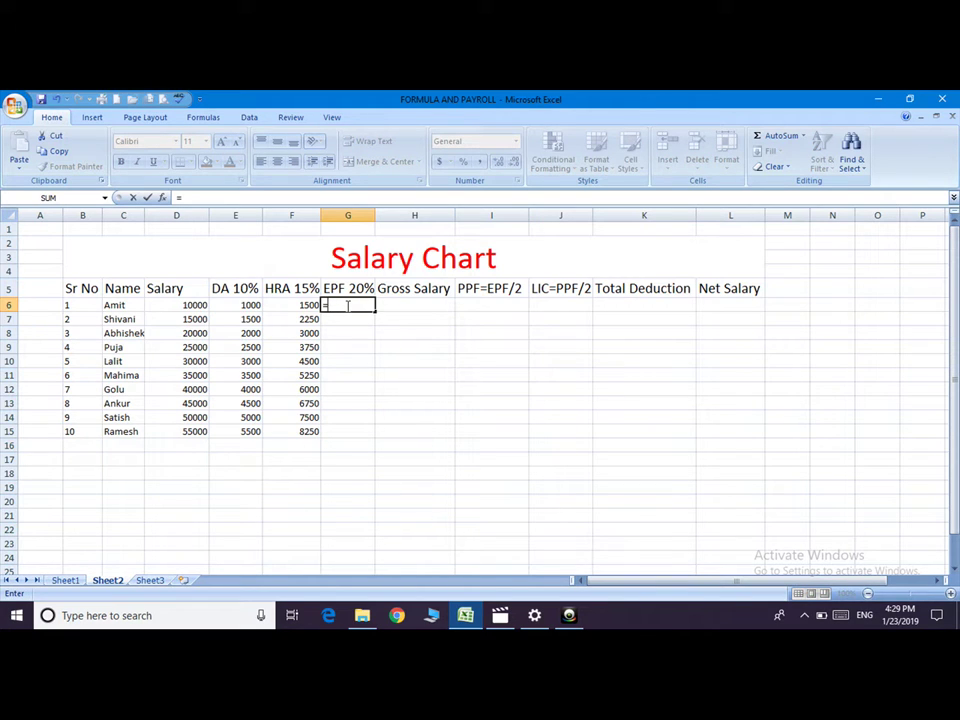
pyautogui.click(192, 310)
pyautogui.write('*20')
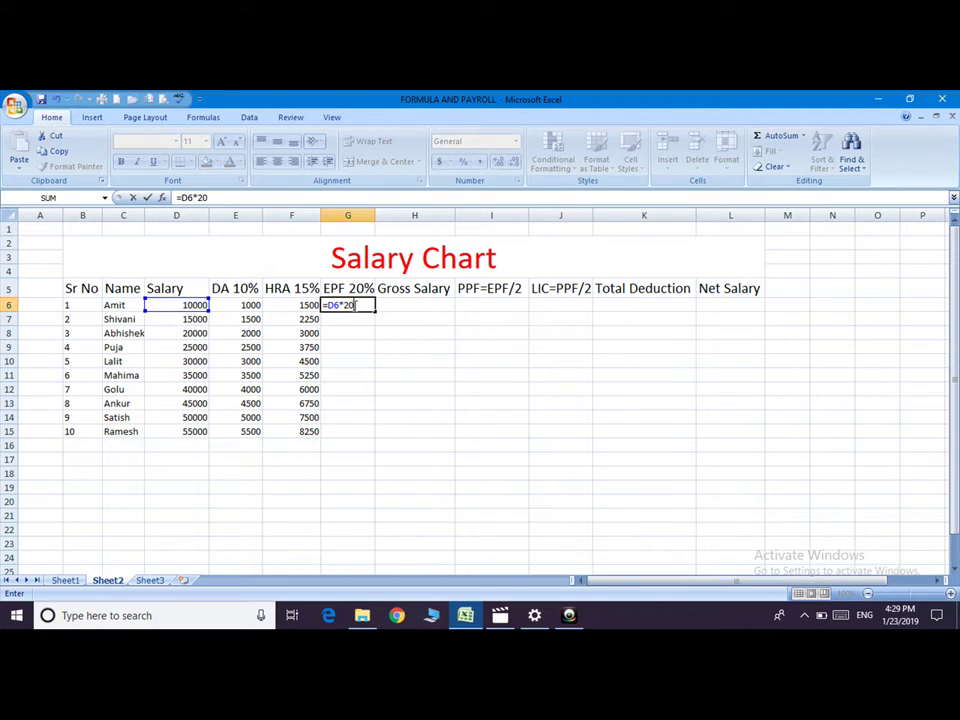
pyautogui.write('/100')
pyautogui.hotkey('ctrl', 'Return')
pyautogui.moveTo(375, 311)
pyautogui.mouseDown()
pyautogui.moveTo(369, 434)
pyautogui.moveTo(369, 421)
pyautogui.mouseUp()
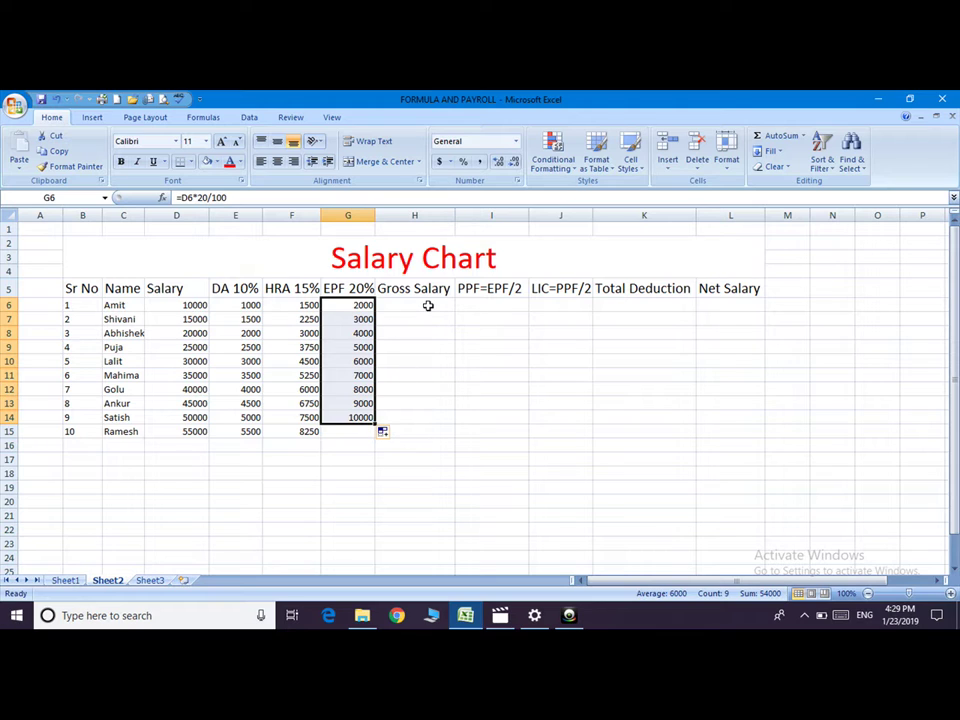
# Enter =SUM(D6:G6) in H6 and fill it to H14, giving gross salaries 14500 through 72500.
pyautogui.click(428, 306)
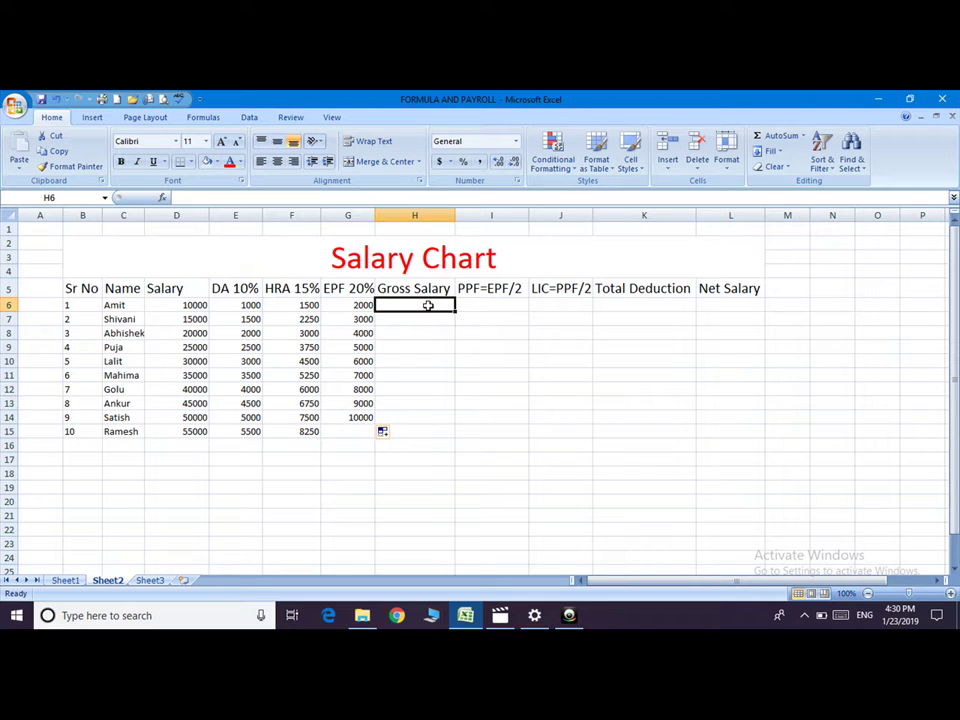
pyautogui.write('=')
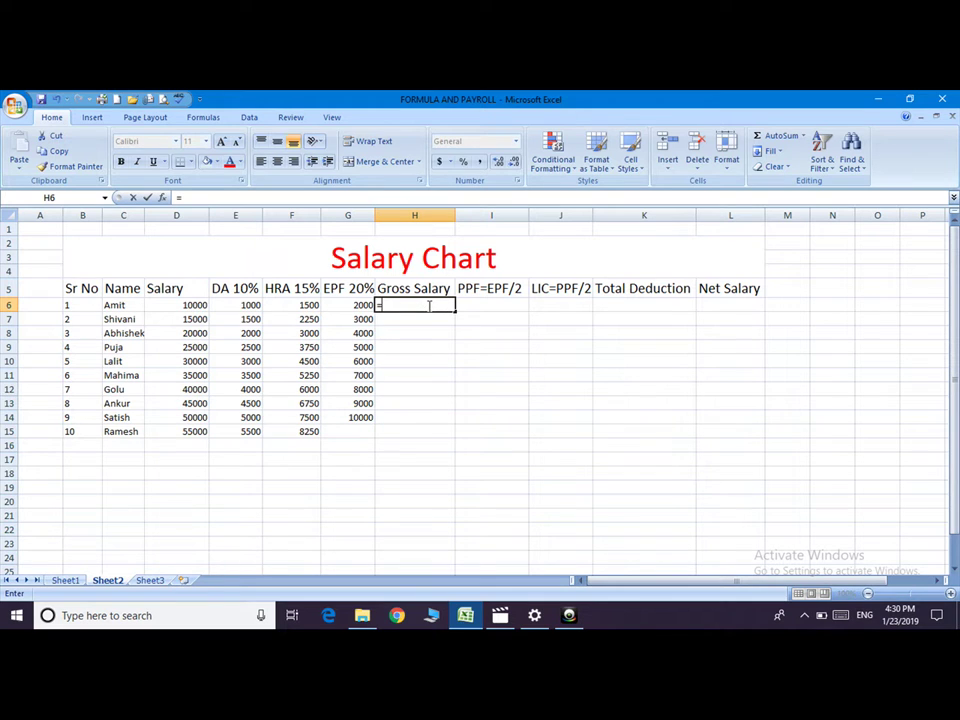
pyautogui.write('sum')
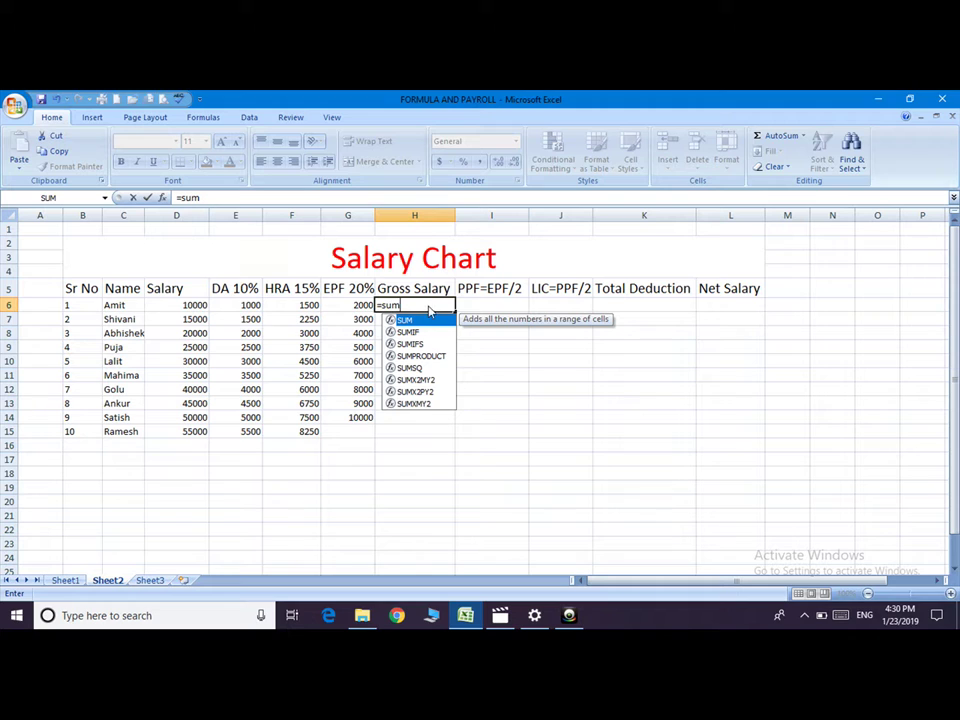
pyautogui.write('(')
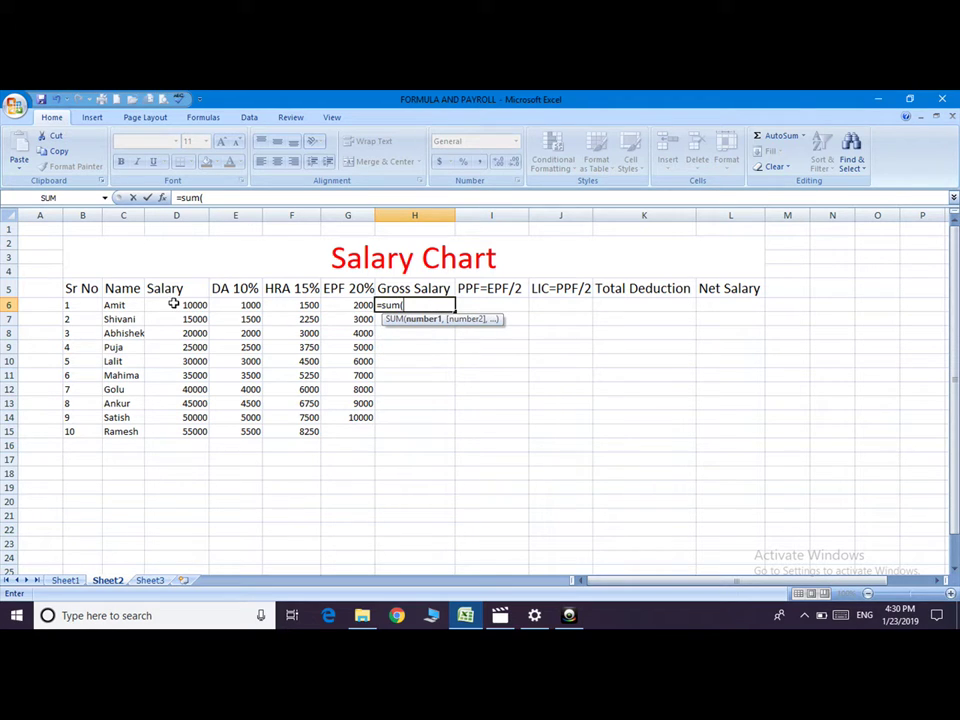
pyautogui.moveTo(174, 303); pyautogui.dragTo(338, 304)
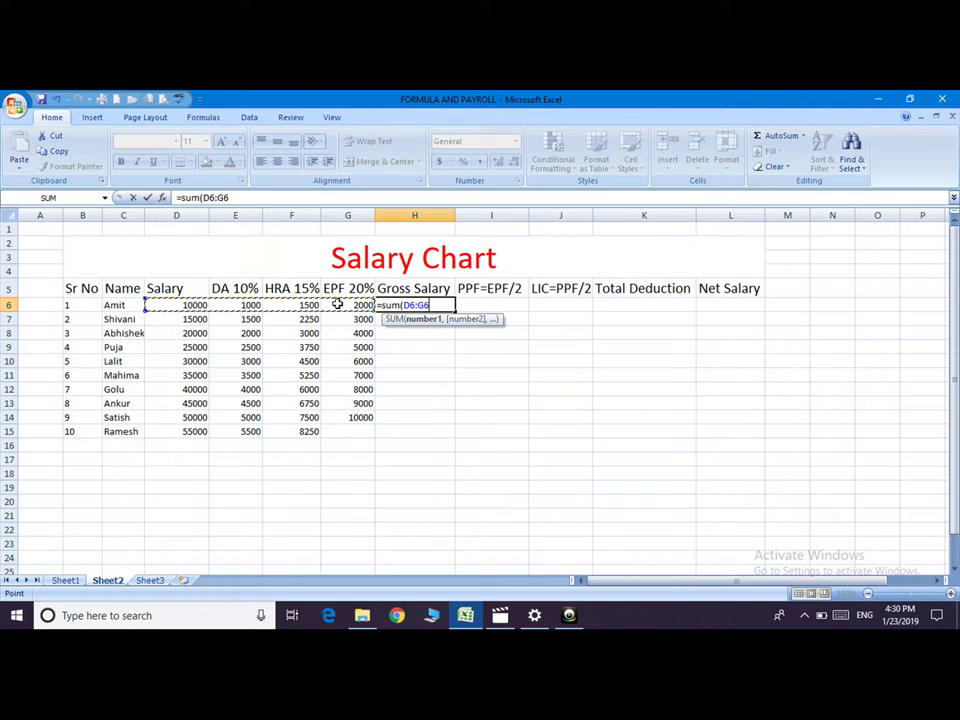
pyautogui.write(')')
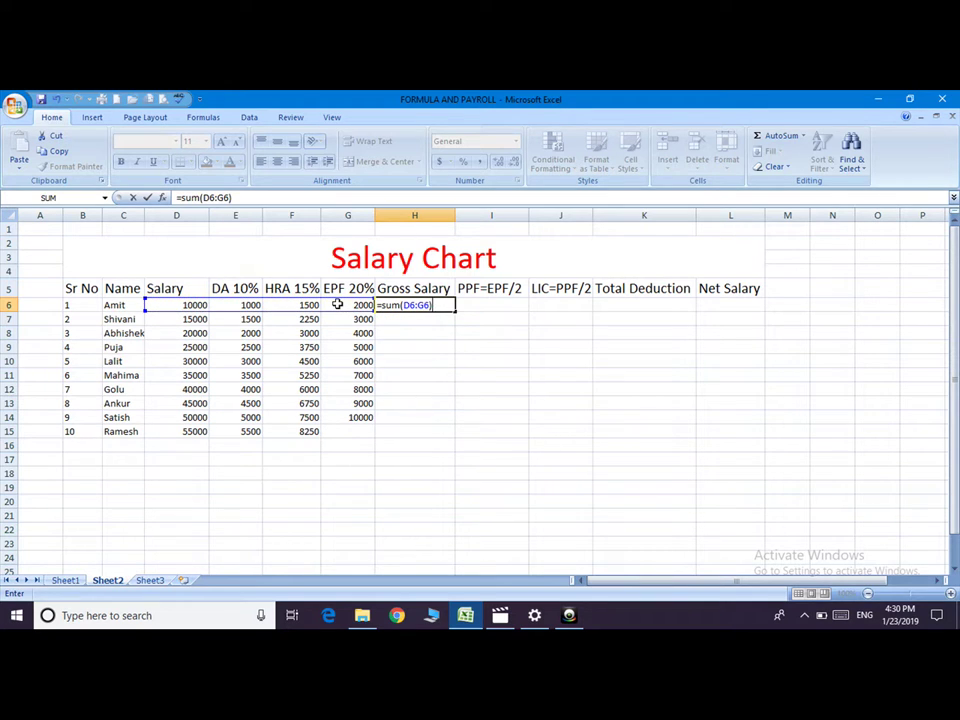
pyautogui.press('Return')
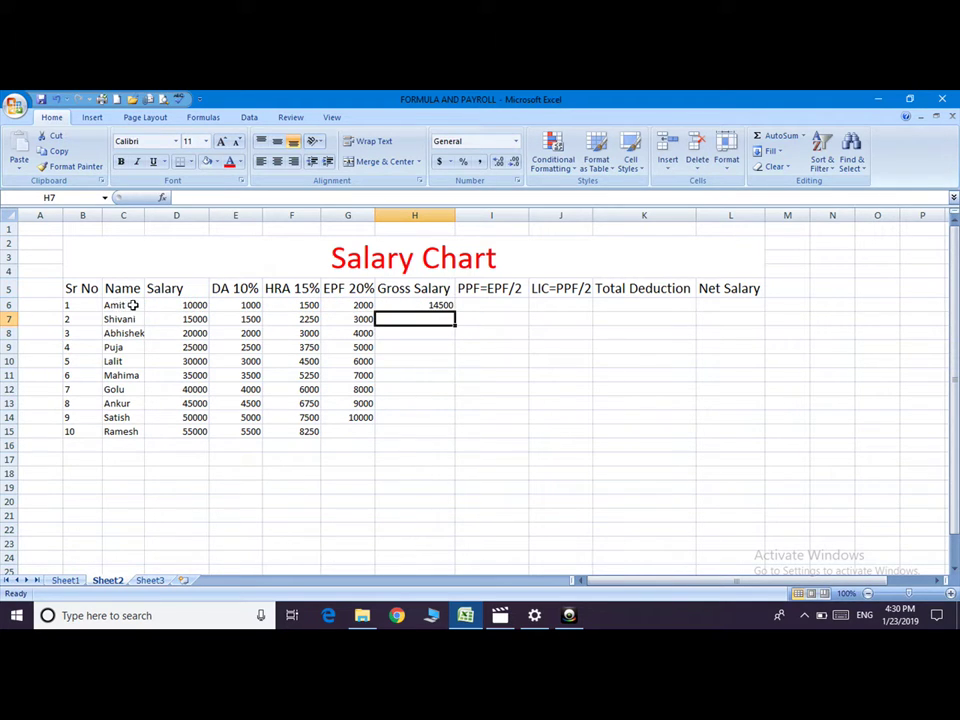
pyautogui.click(441, 302)
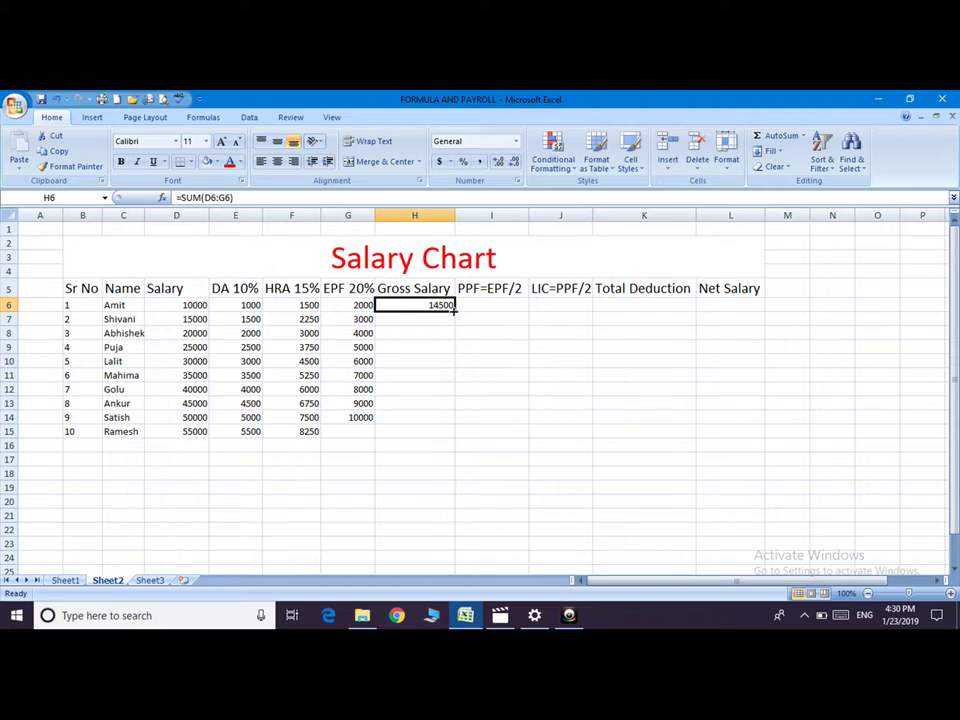
pyautogui.moveTo(454, 310); pyautogui.dragTo(452, 418)
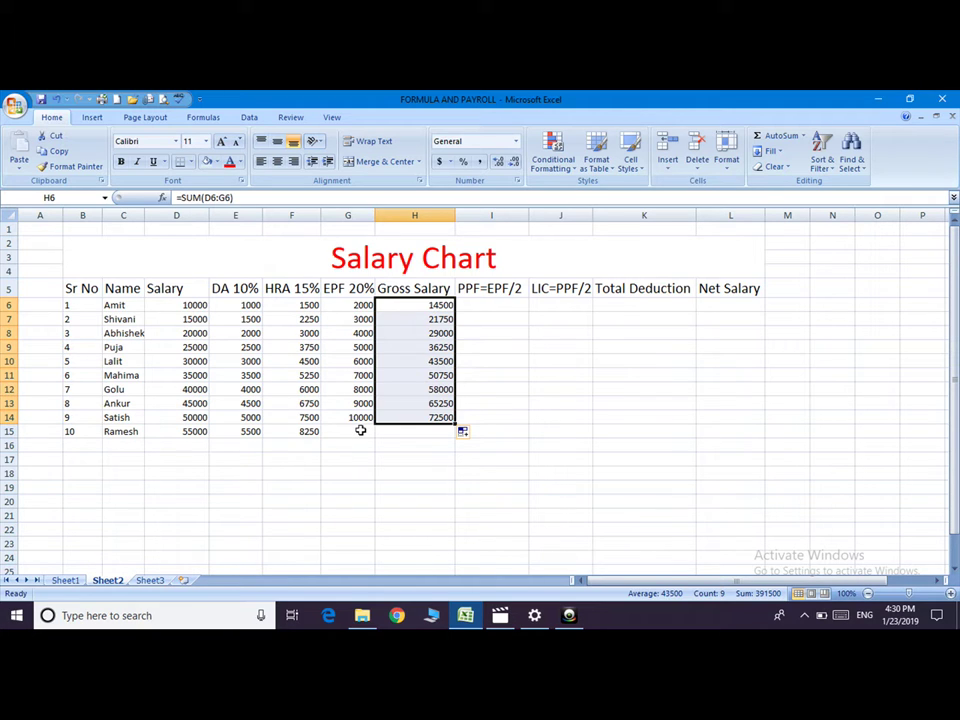
pyautogui.click(361, 430)
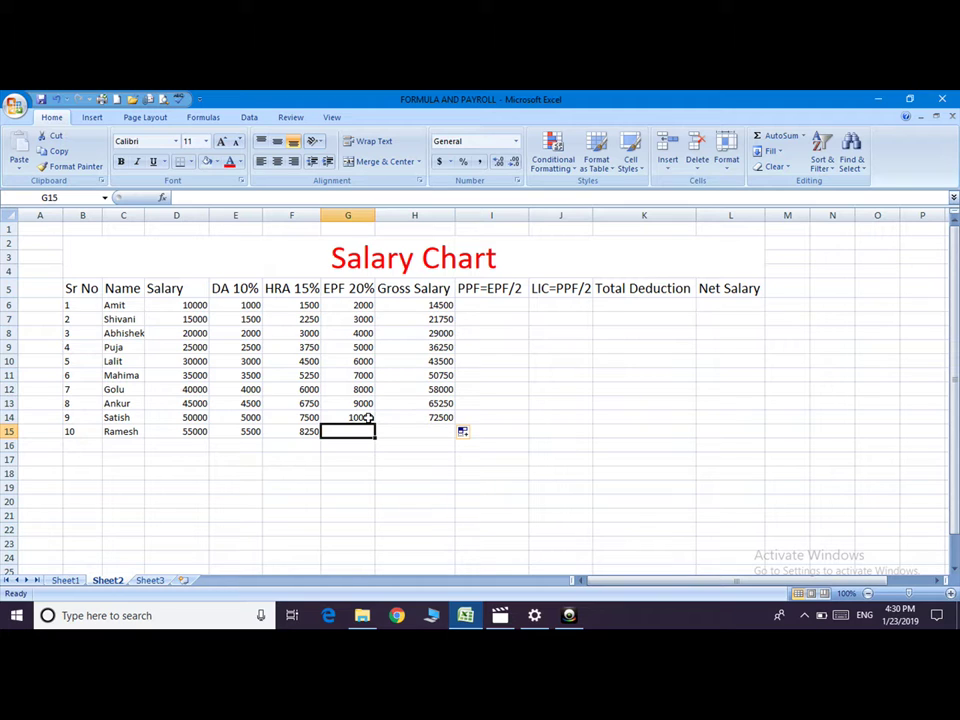
# Extend the EPF formula down to G15, giving Ramesh 11000.
pyautogui.click(338, 303)
pyautogui.rightClick(340, 304)
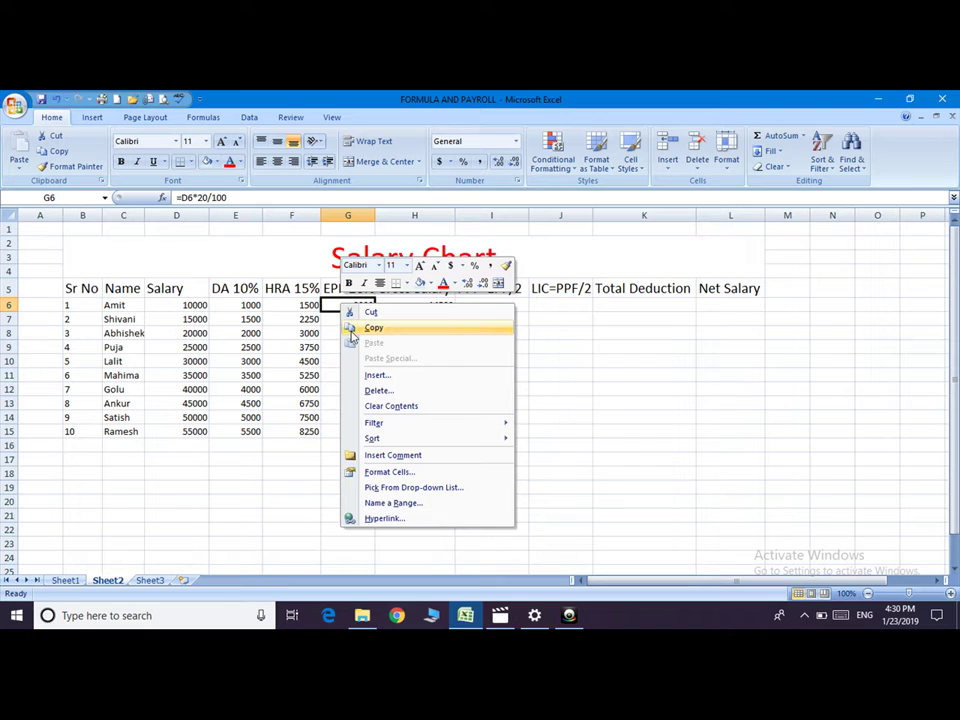
pyautogui.click(340, 305)
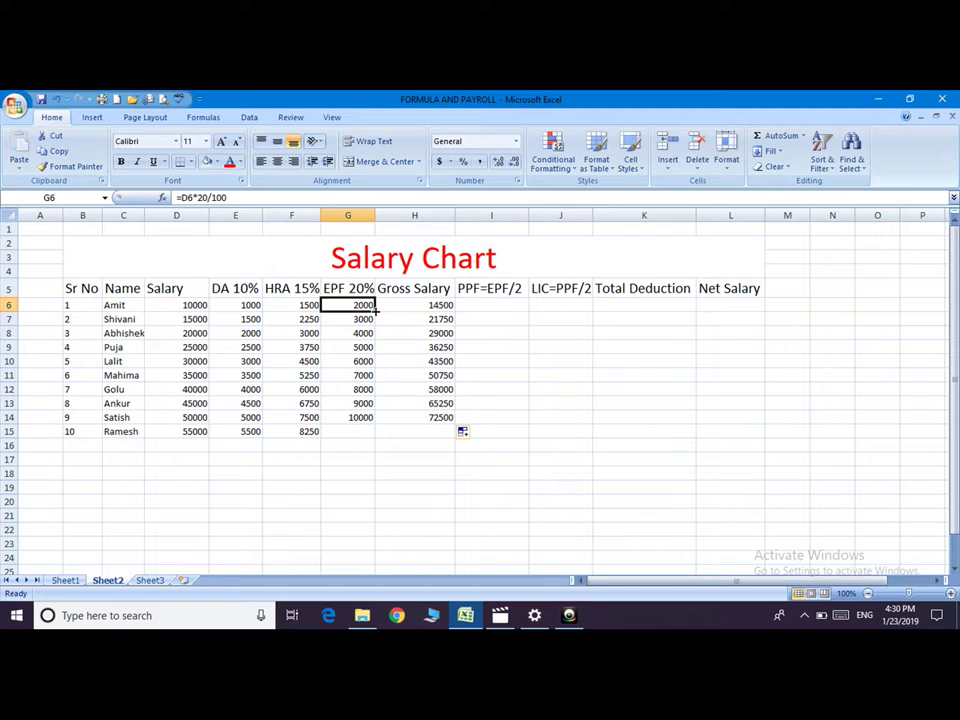
pyautogui.doubleClick(376, 312)
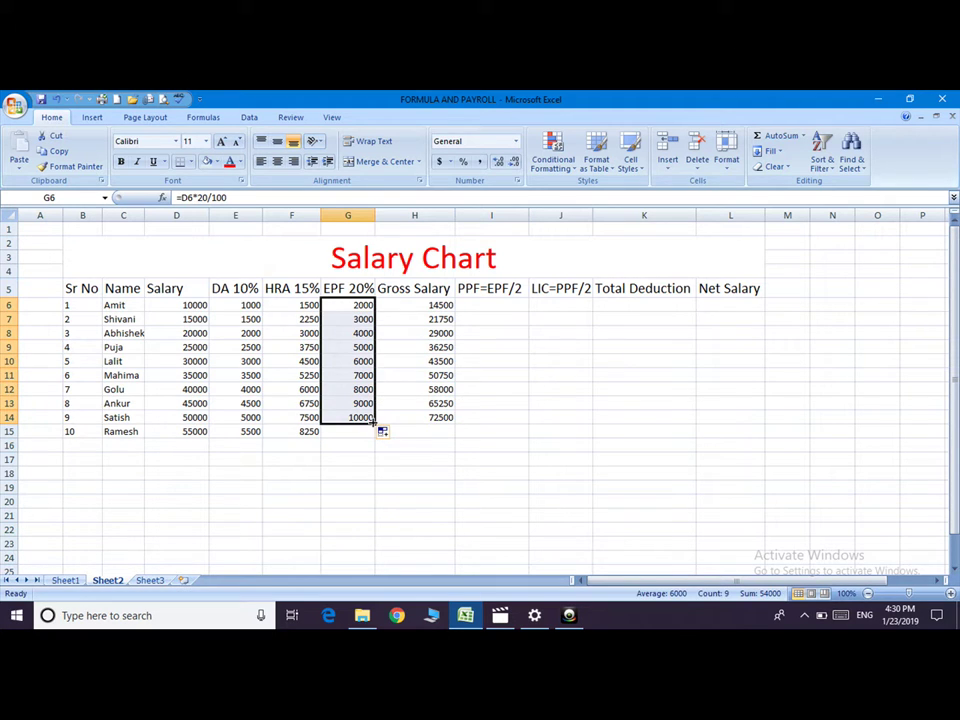
pyautogui.moveTo(377, 423); pyautogui.dragTo(379, 436)
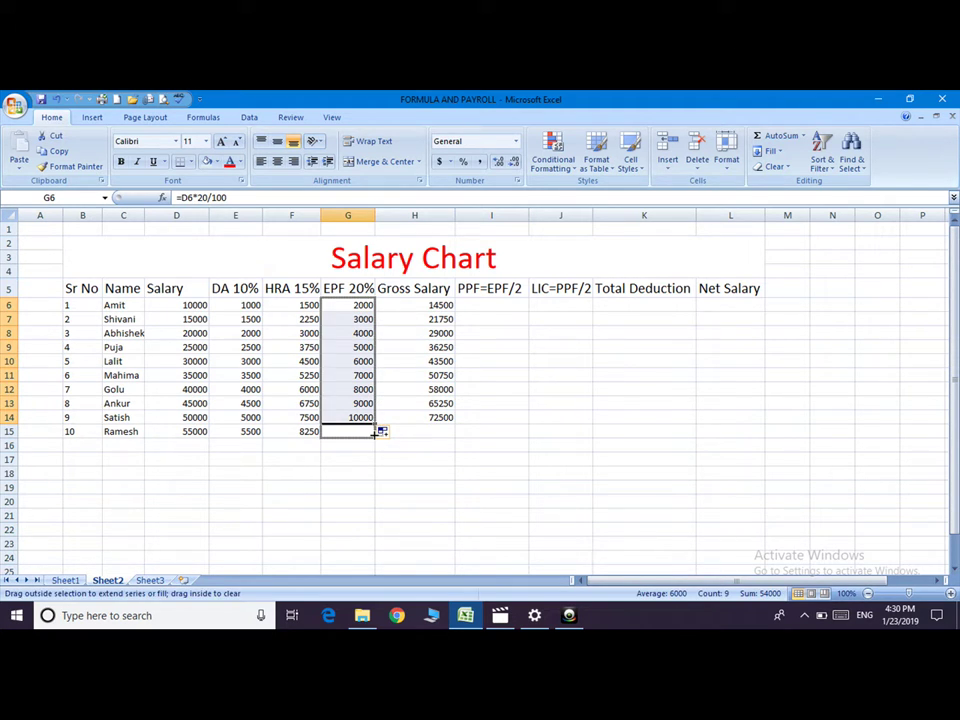
# Extend the Gross Salary formula down to H15, giving Ramesh 79750.
pyautogui.click(450, 419)
pyautogui.click(444, 305)
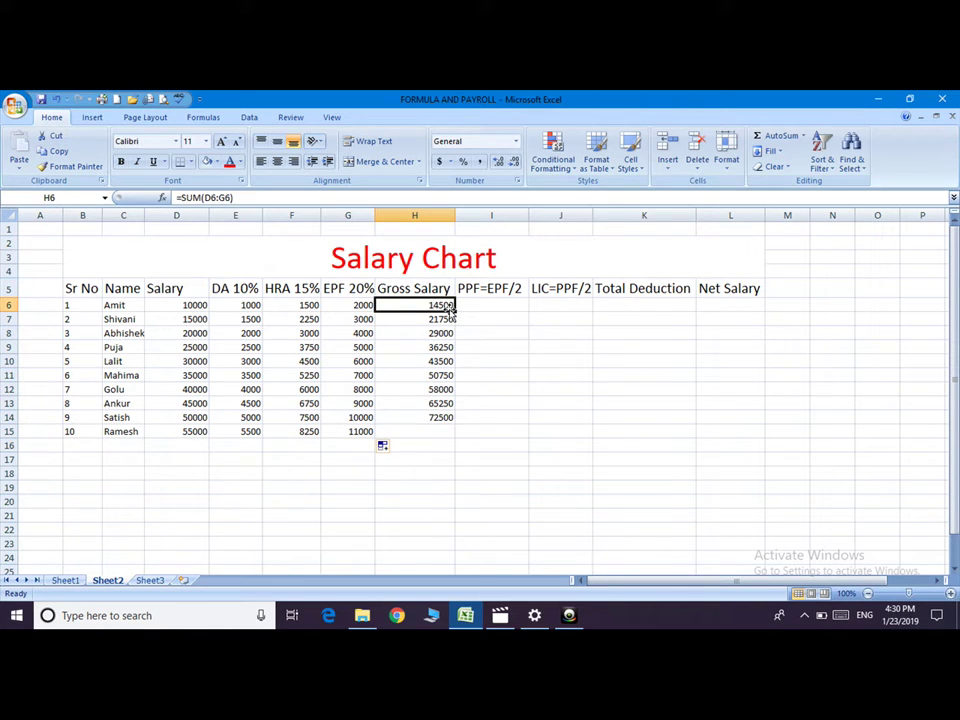
pyautogui.moveTo(455, 313); pyautogui.dragTo(455, 432)
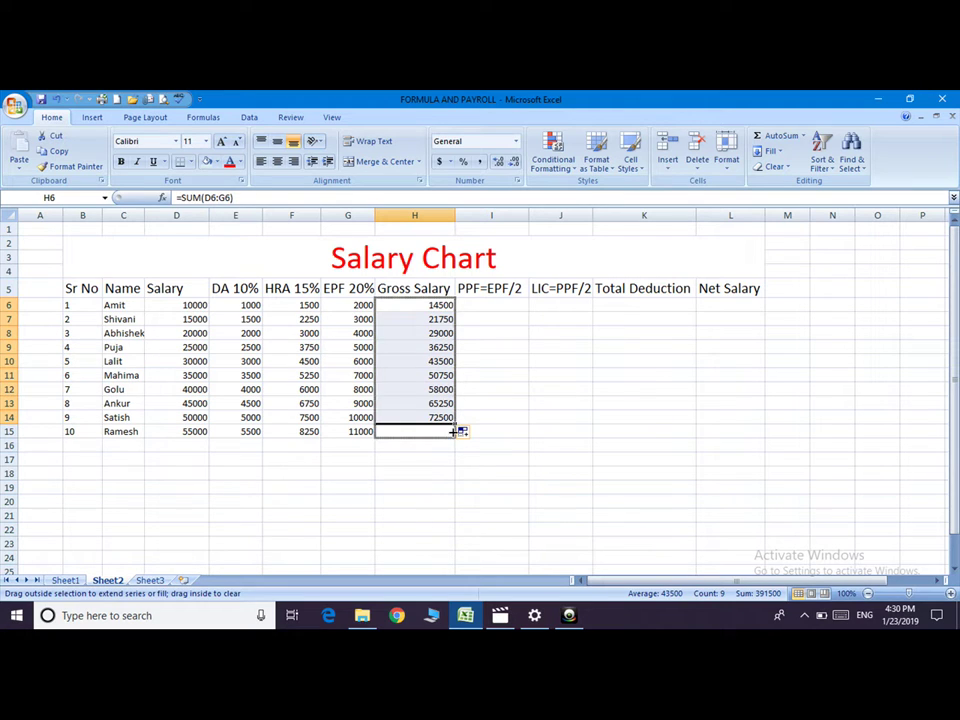
pyautogui.click(496, 317)
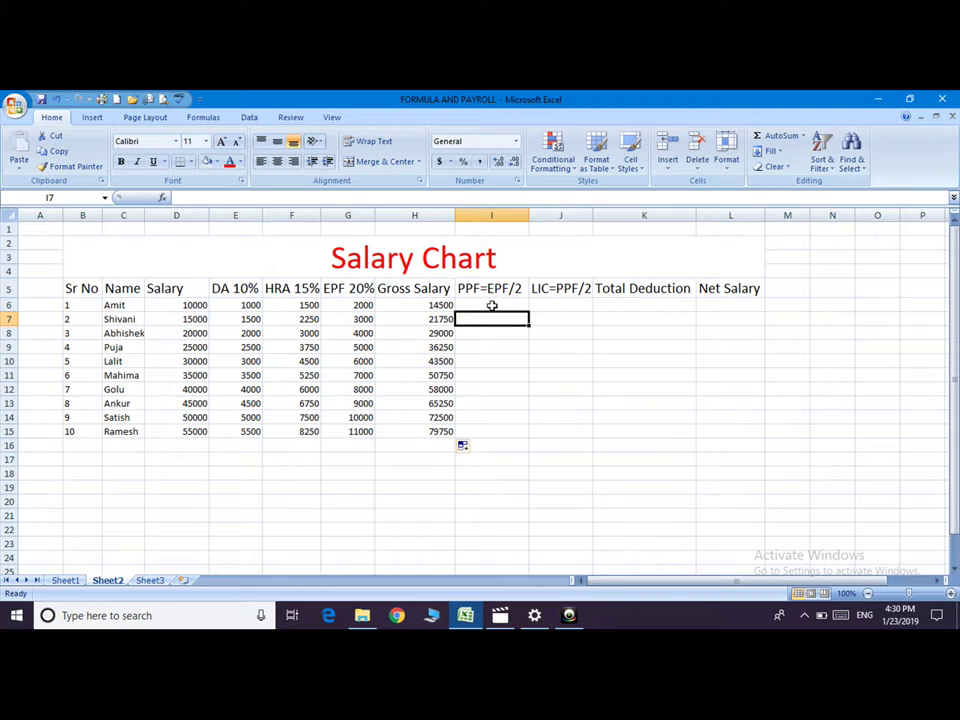
# Enter =G6/2 in I6 and fill it down to I15, giving PPF 1000 through 5500.
pyautogui.click(492, 305)
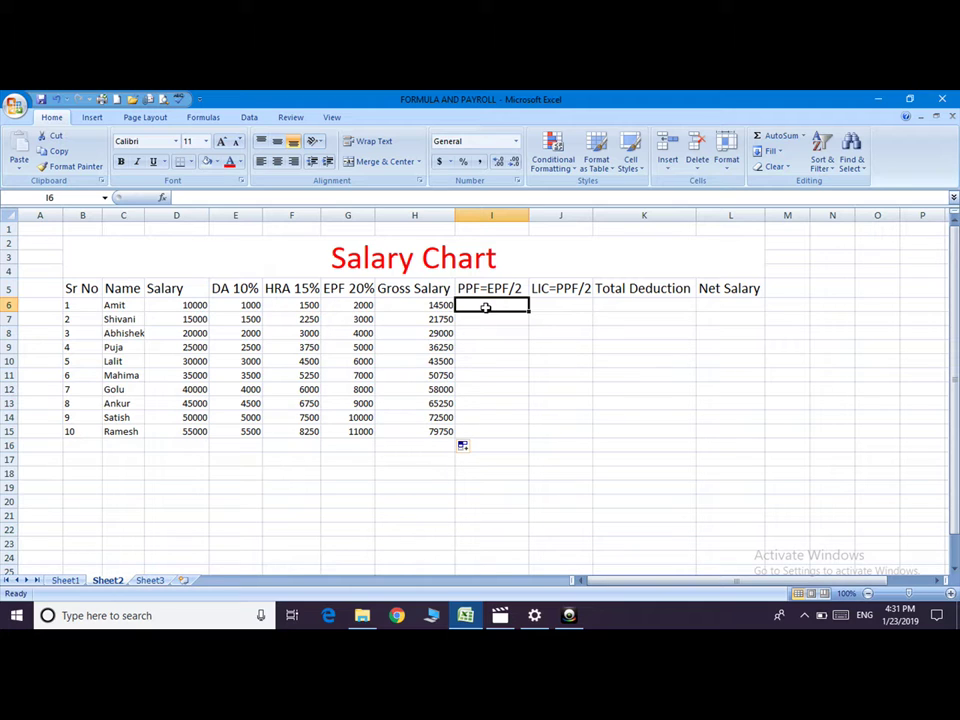
pyautogui.write('=')
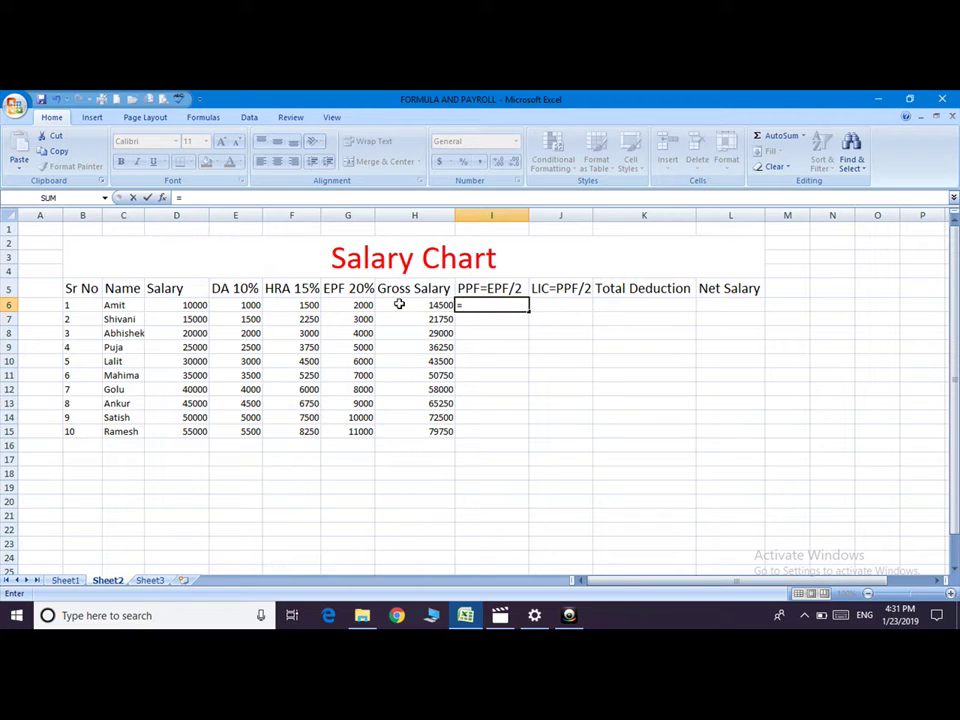
pyautogui.click(358, 305)
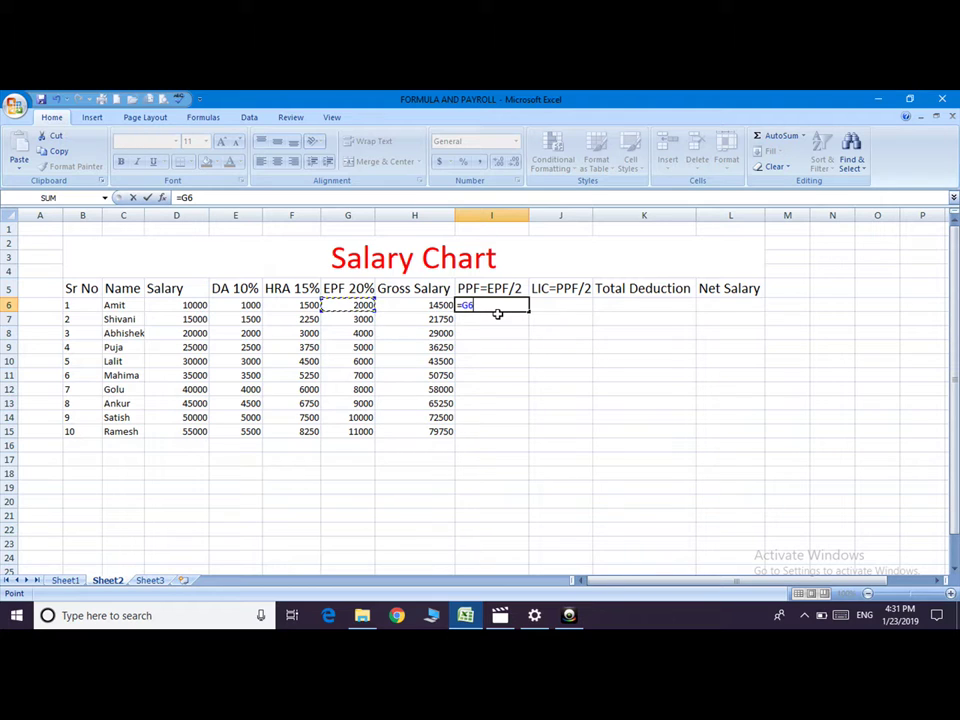
pyautogui.write('/2')
pyautogui.press('Return')
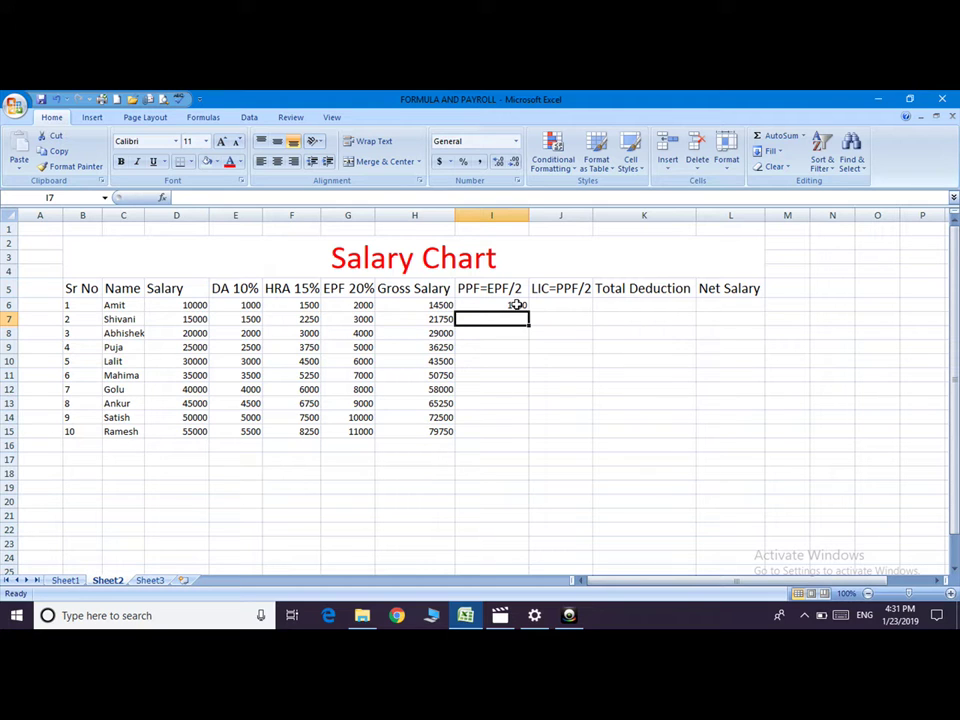
pyautogui.click(516, 305)
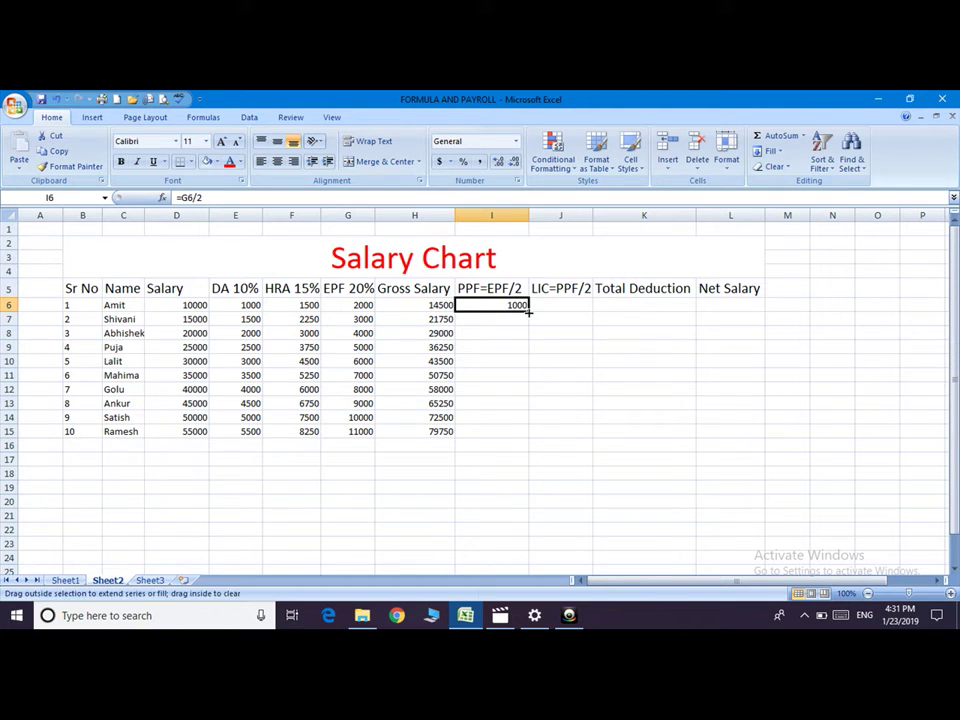
pyautogui.moveTo(527, 310); pyautogui.dragTo(522, 431)
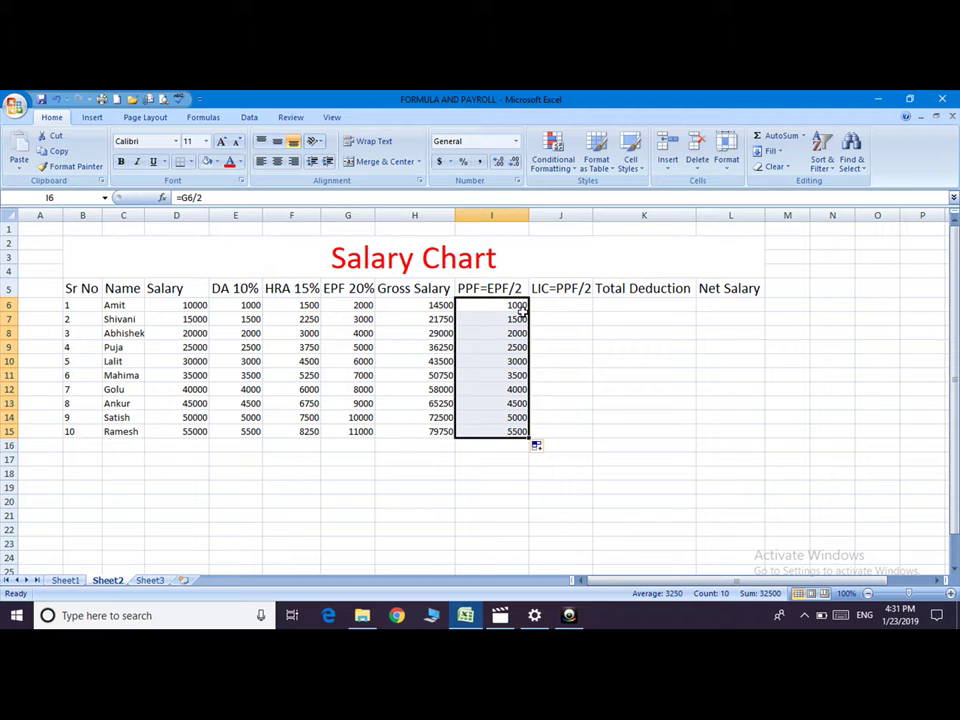
pyautogui.click(581, 307)
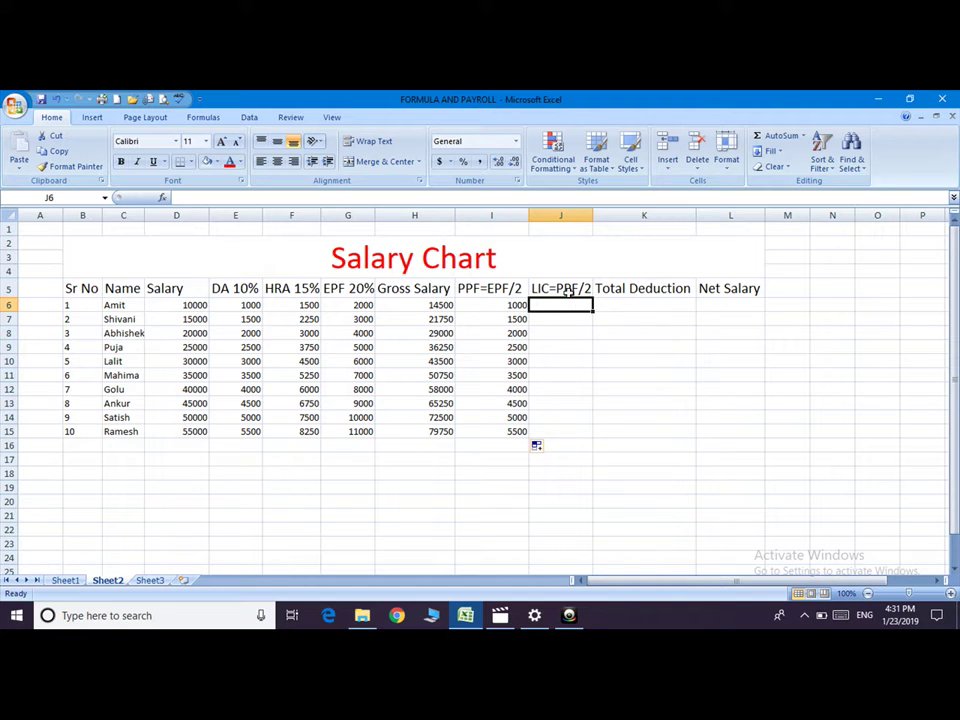
# Enter =I6/2 in J6 and fill it down to J15, giving LIC 500 through 2750.
pyautogui.write('=')
pyautogui.click(512, 306)
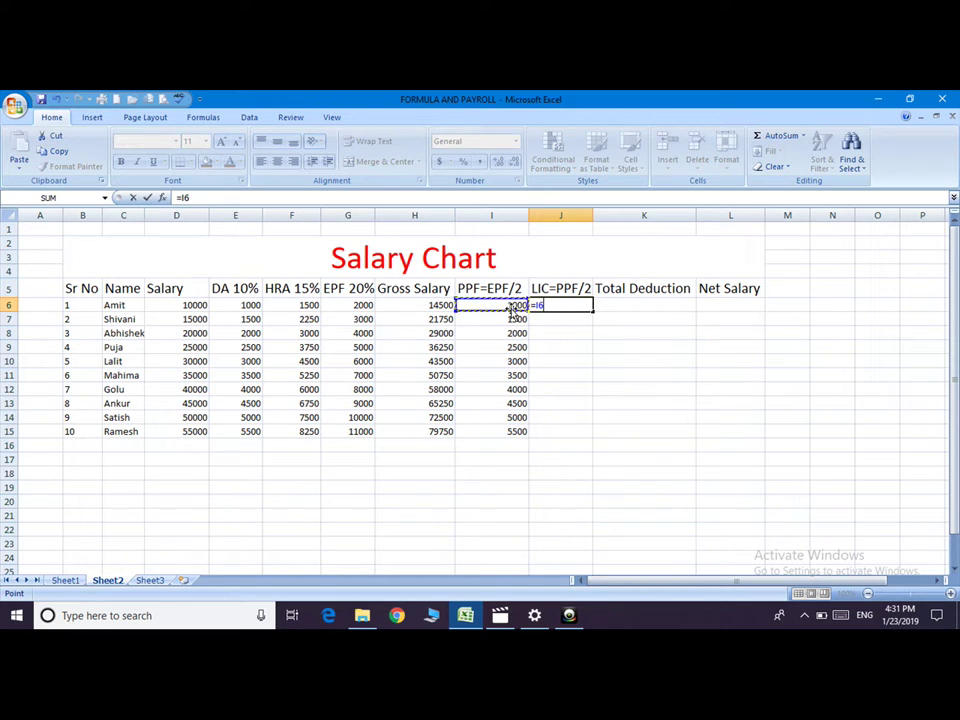
pyautogui.write('/2')
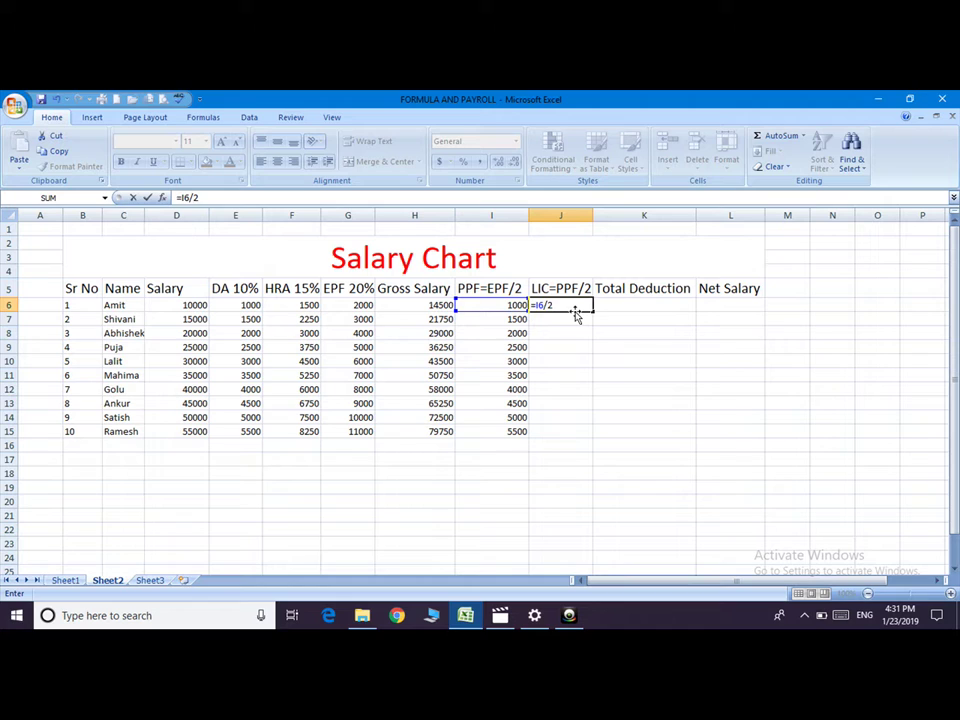
pyautogui.press('Return')
pyautogui.click(582, 305)
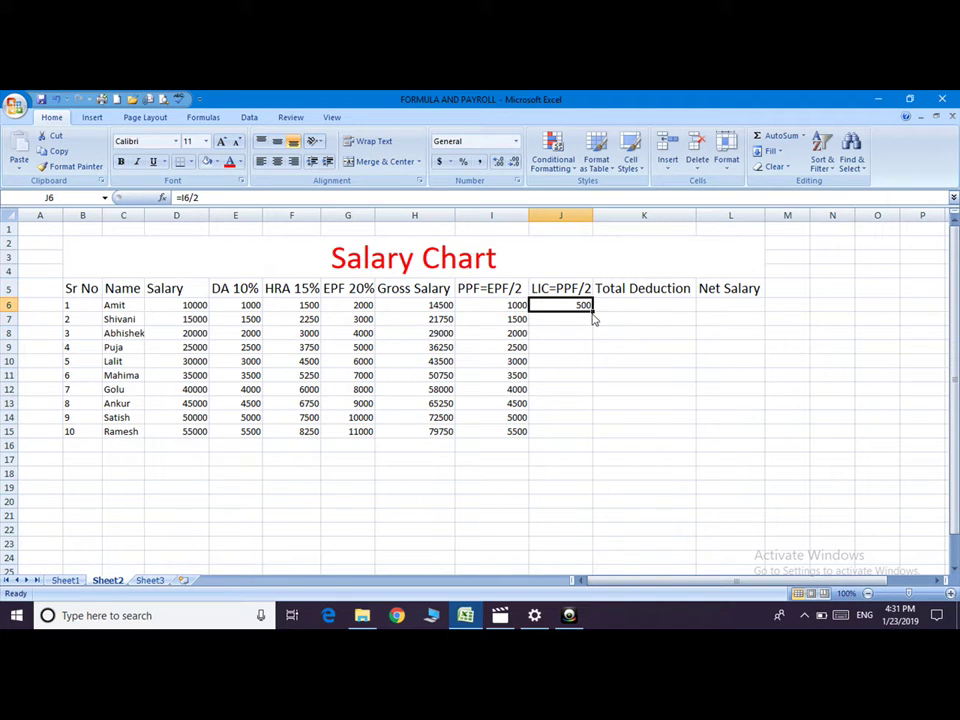
pyautogui.moveTo(592, 313); pyautogui.dragTo(590, 436)
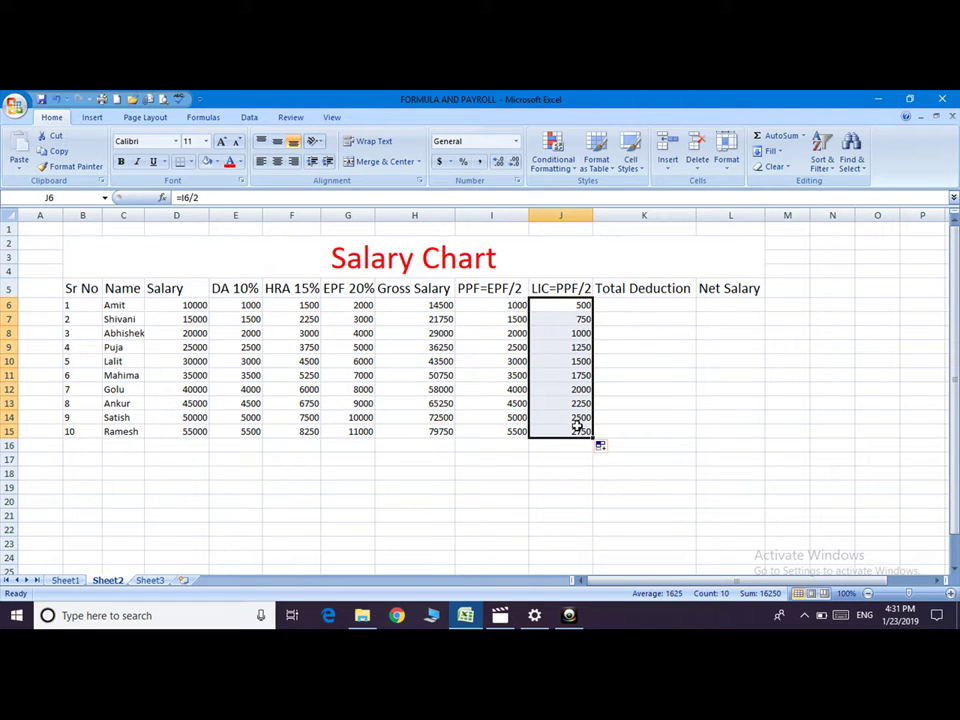
pyautogui.click(646, 310)
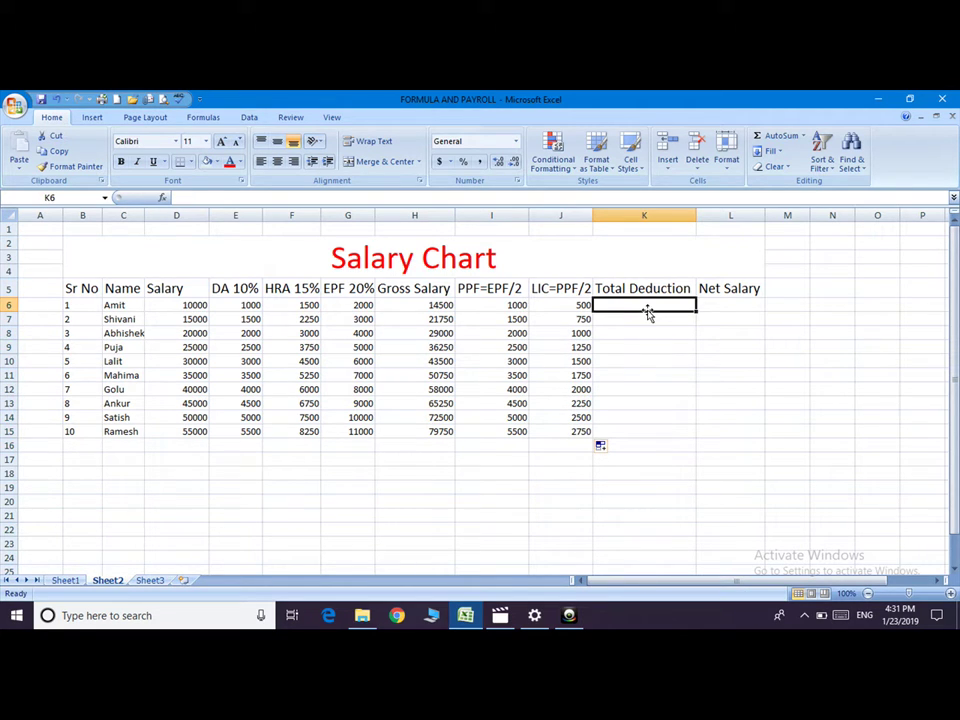
# Put =SUM(I6:J6) in K6 and fill it to K15, giving deductions 1500 through 8250.
pyautogui.write('=')
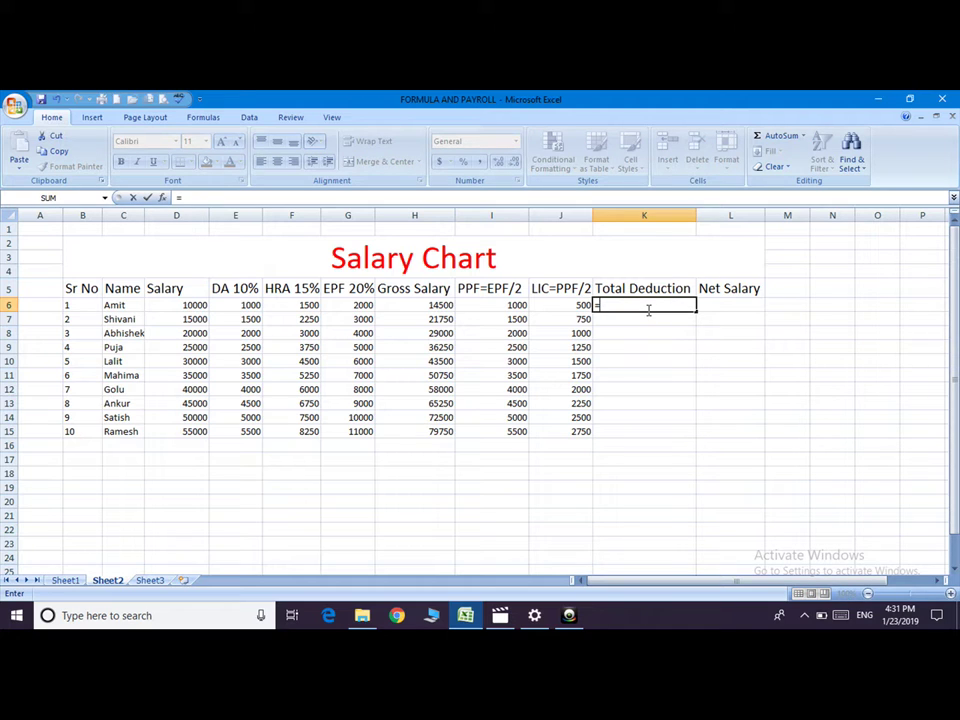
pyautogui.press('Escape')
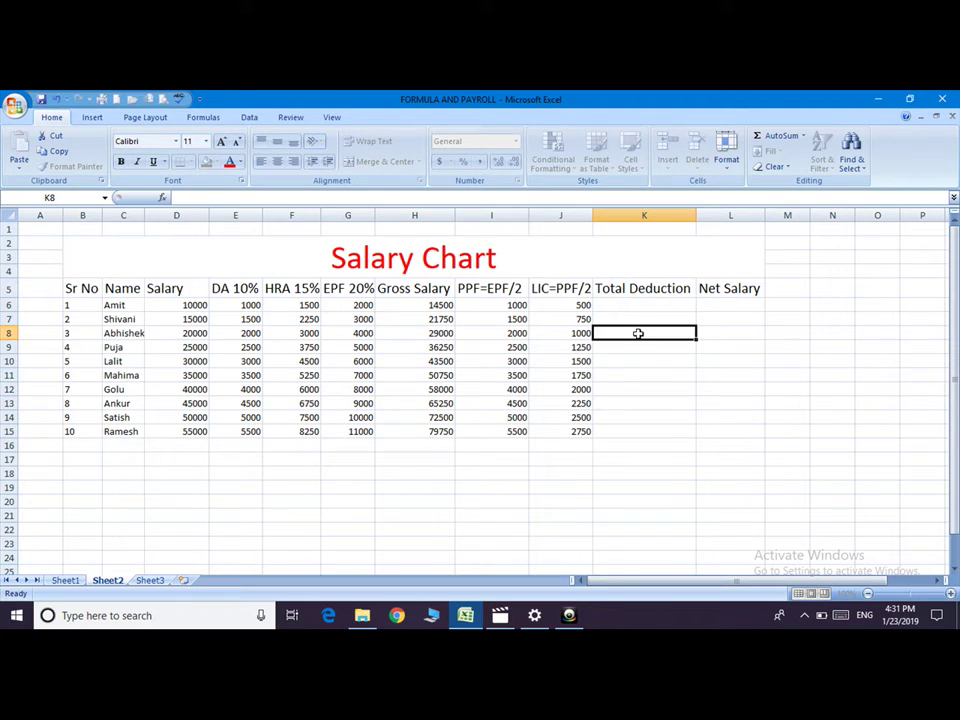
pyautogui.press('Escape')
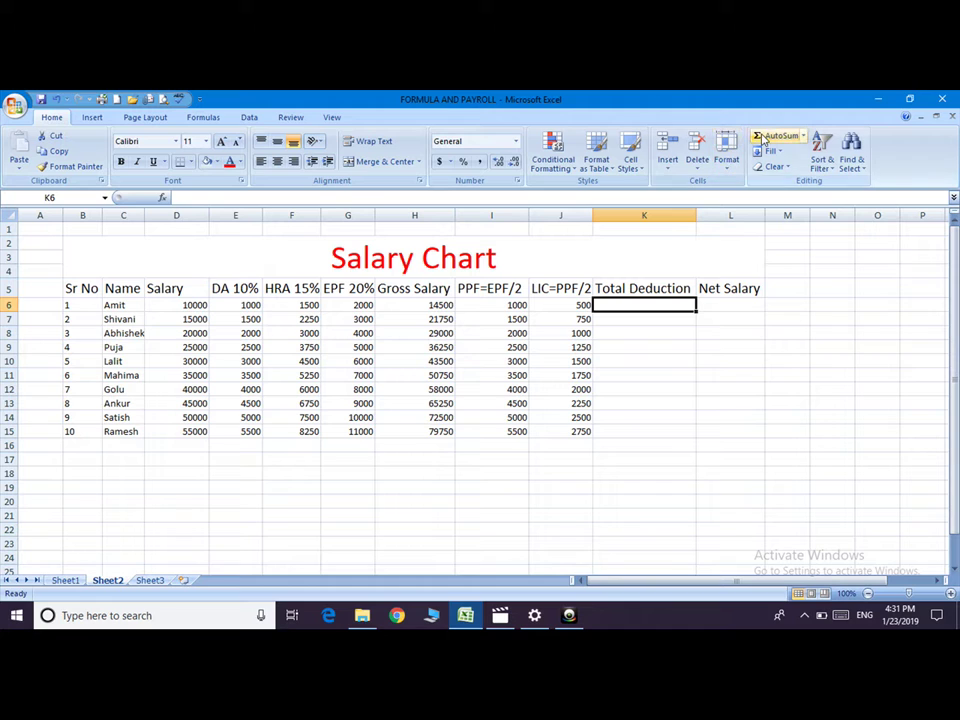
pyautogui.click(763, 143)
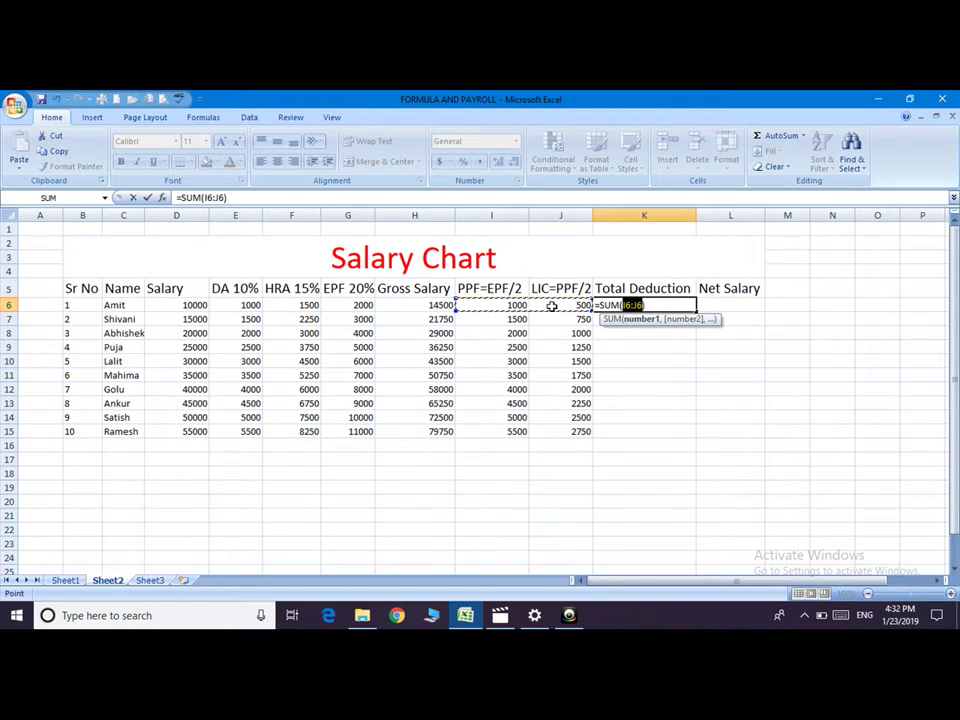
pyautogui.press('Return')
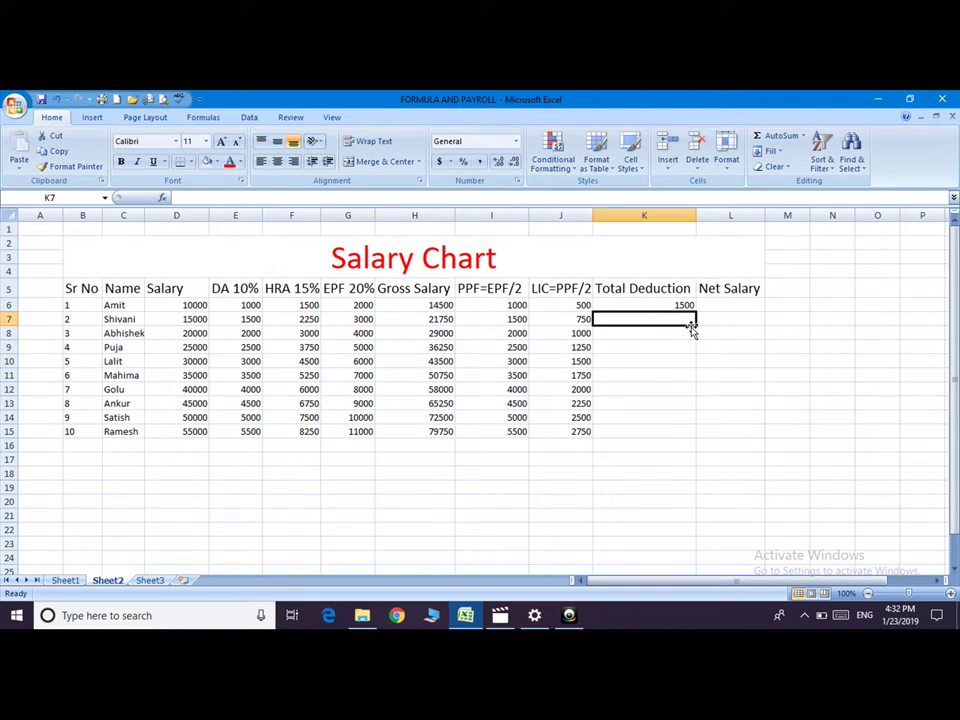
pyautogui.click(693, 306)
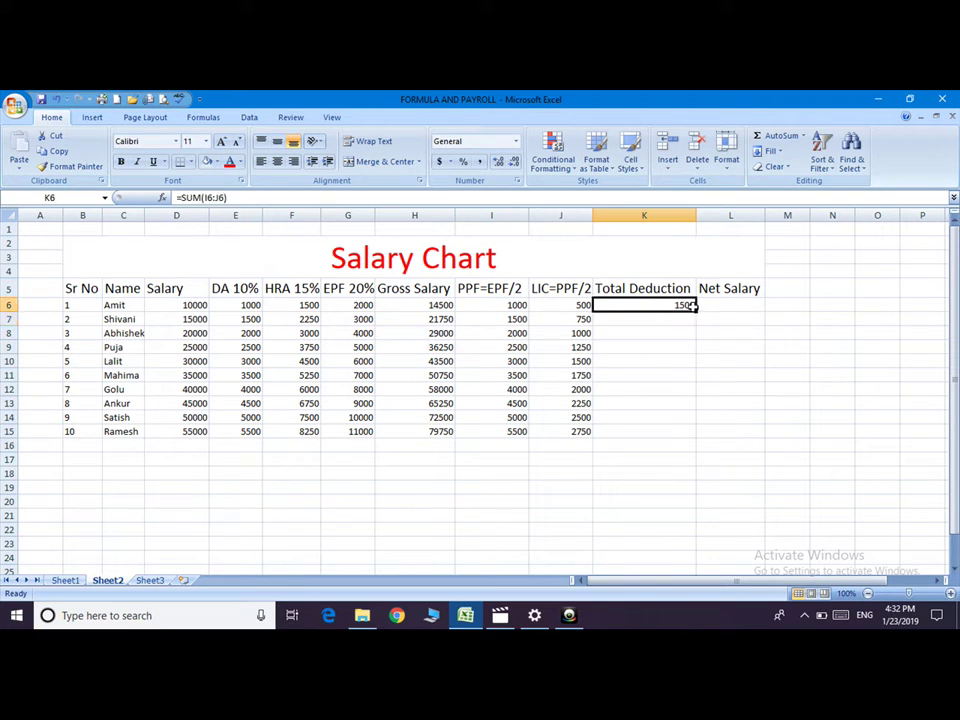
pyautogui.moveTo(695, 312); pyautogui.dragTo(697, 432)
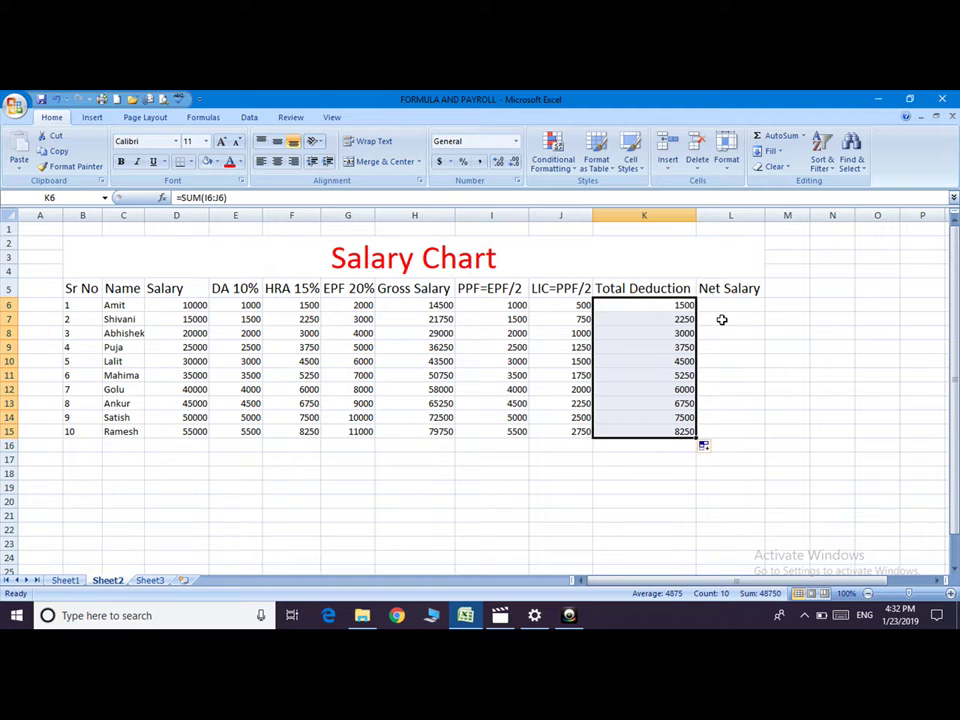
pyautogui.click(726, 305)
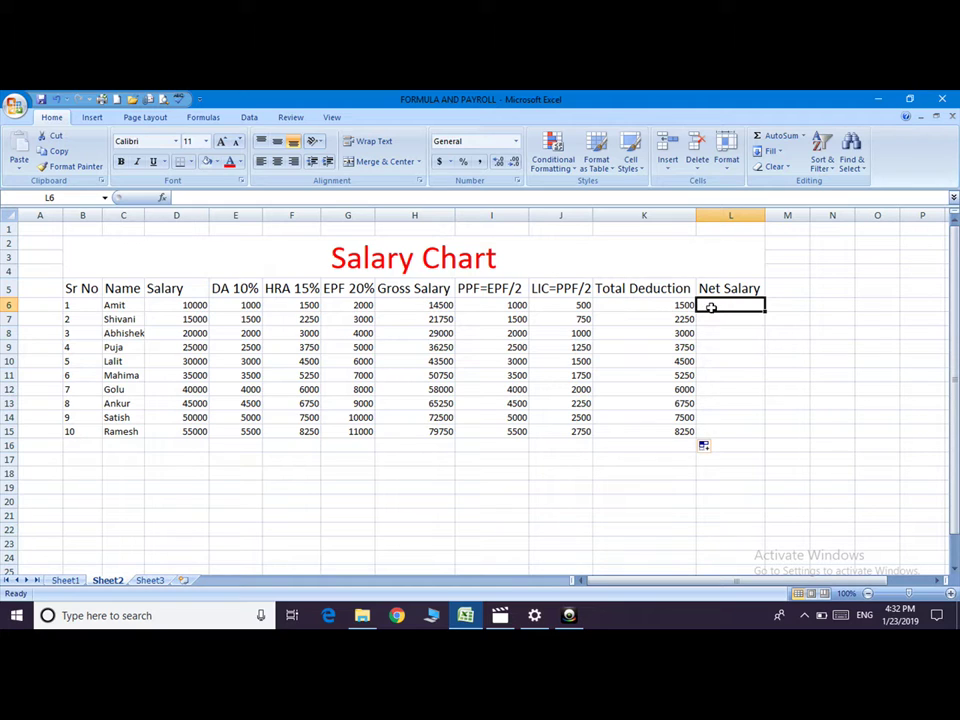
# Enter =(H6-K6) in L6 and copy it to L15, giving net salaries 13000 through 71500.
pyautogui.write('=')
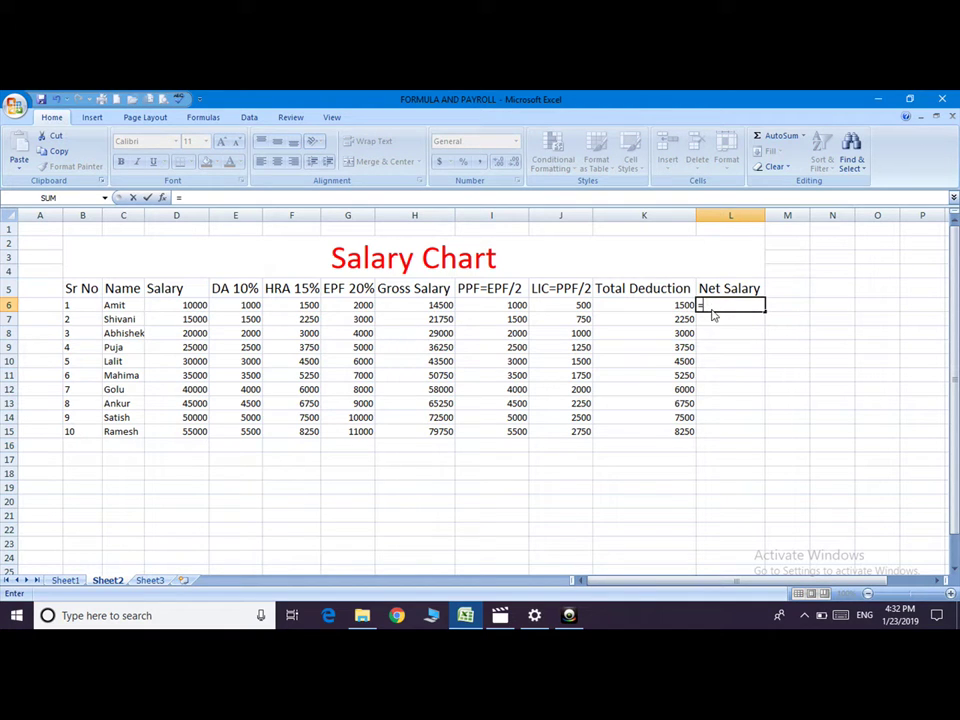
pyautogui.click(433, 306)
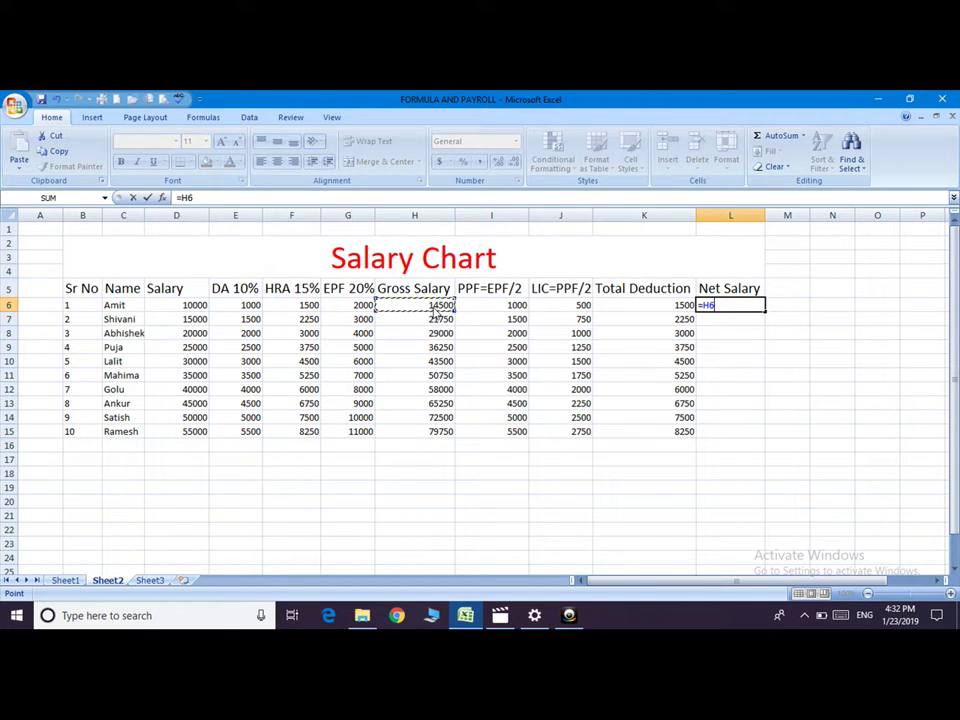
pyautogui.press('BackSpace')
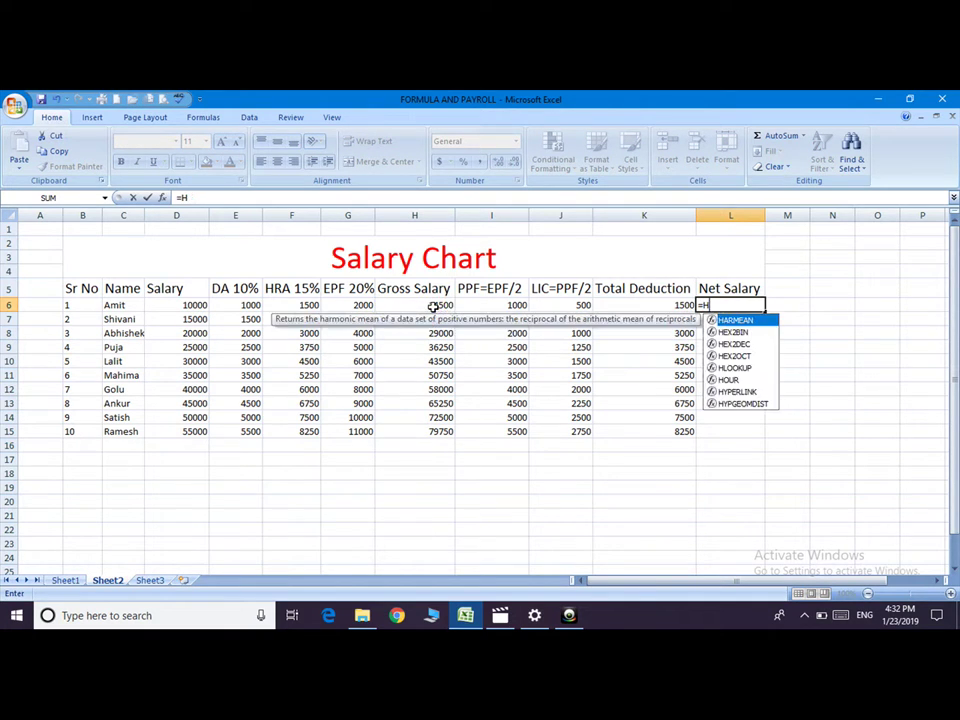
pyautogui.press('BackSpace')
pyautogui.write('(')
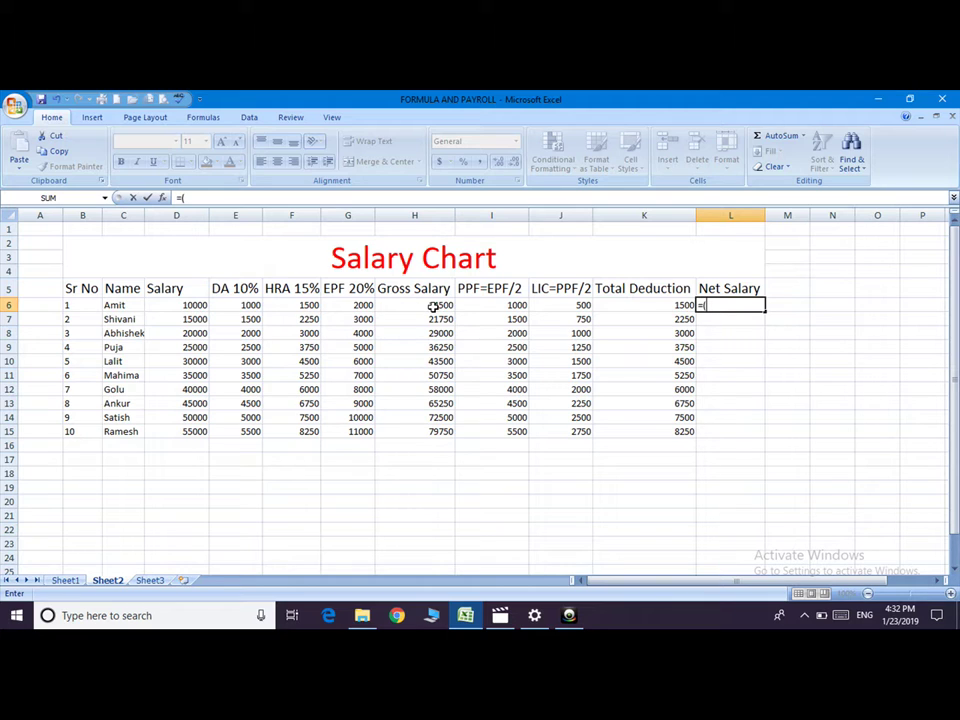
pyautogui.click(420, 305)
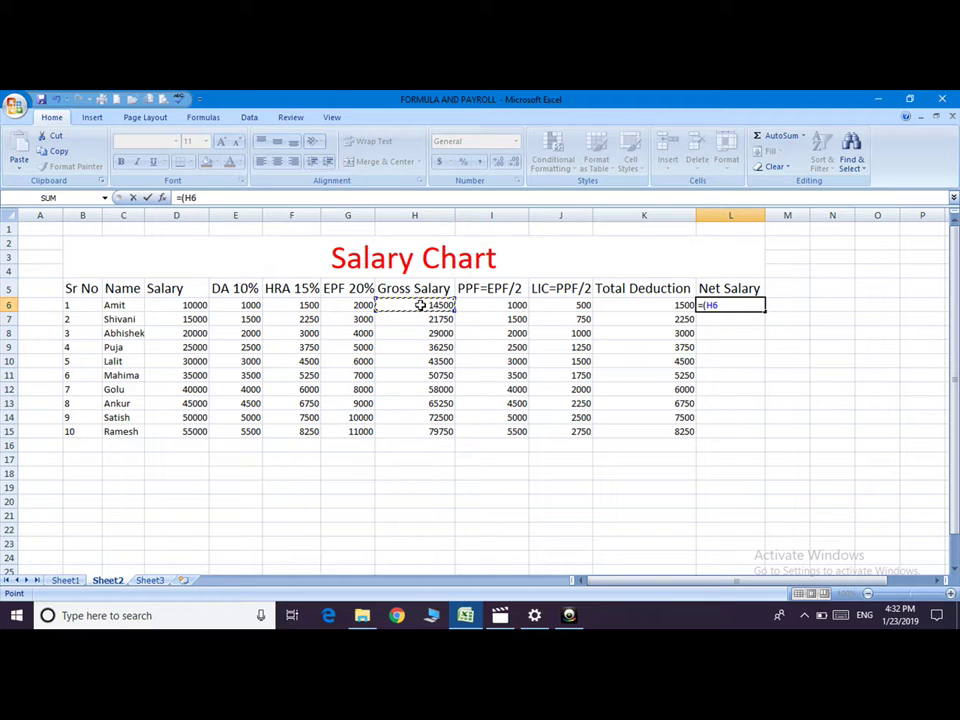
pyautogui.write('-')
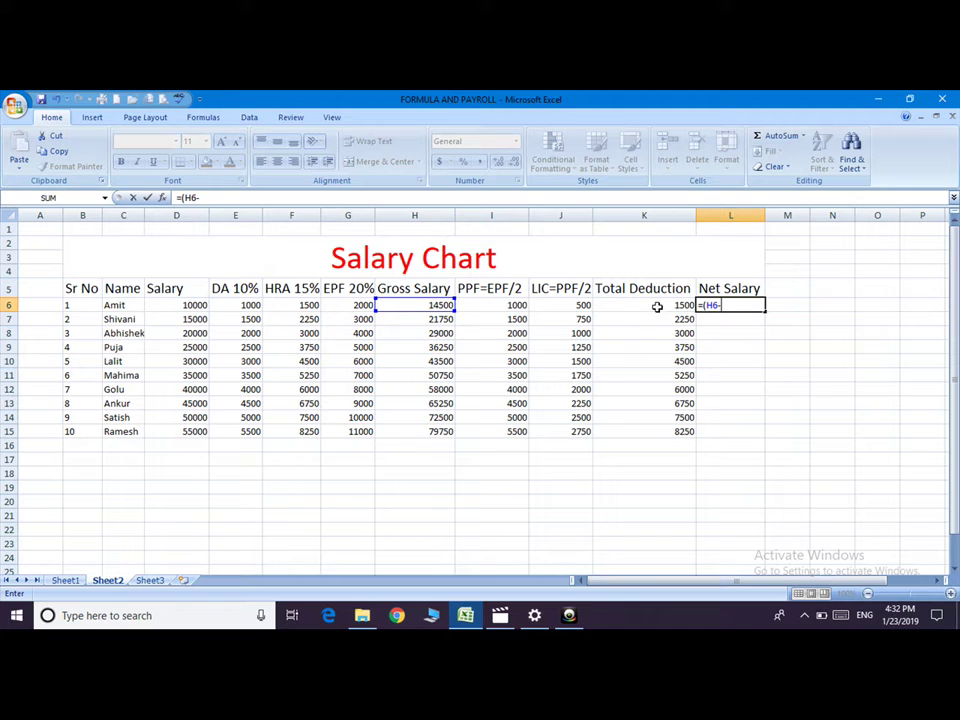
pyautogui.click(658, 306)
pyautogui.write(')')
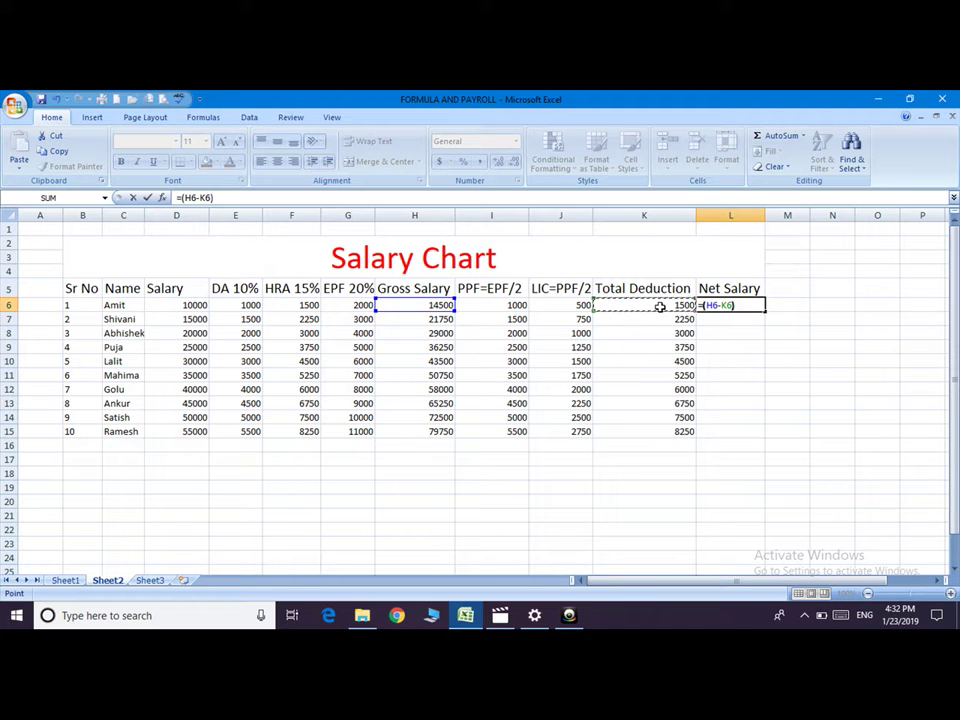
pyautogui.press('Return')
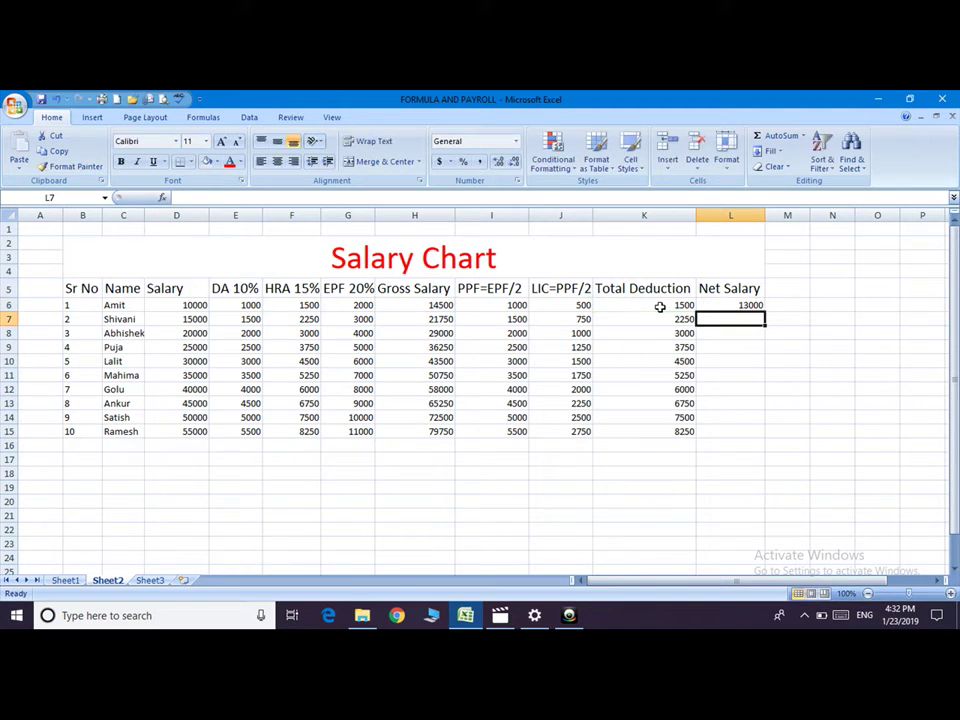
pyautogui.click(758, 304)
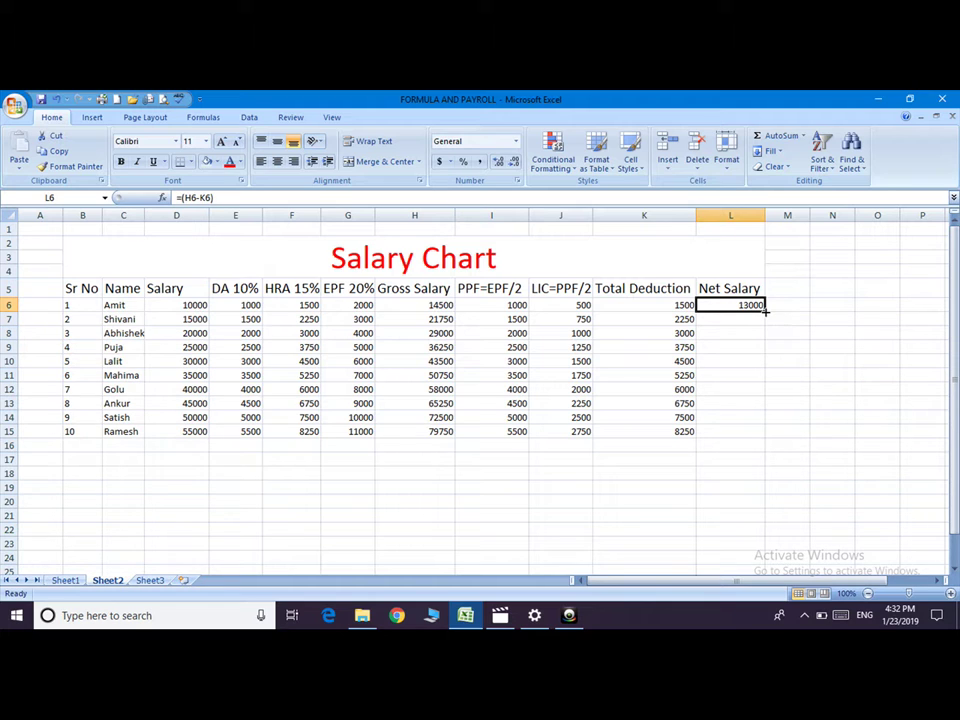
pyautogui.doubleClick(765, 311)
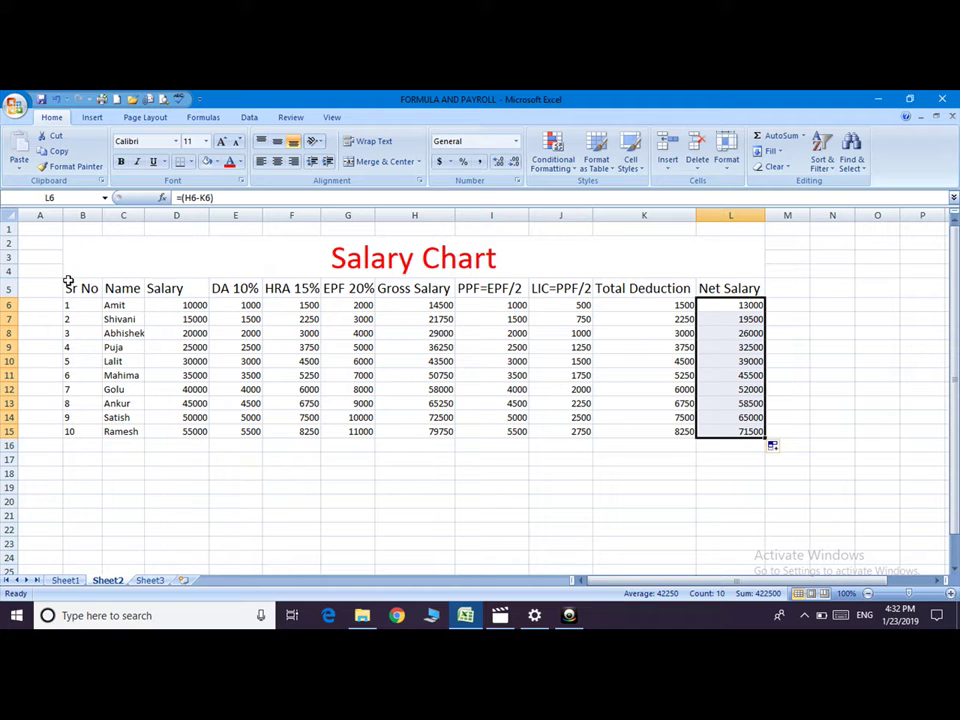
pyautogui.moveTo(72, 288)
pyautogui.mouseDown()
pyautogui.moveTo(208, 350)
pyautogui.moveTo(712, 431)
pyautogui.mouseUp()
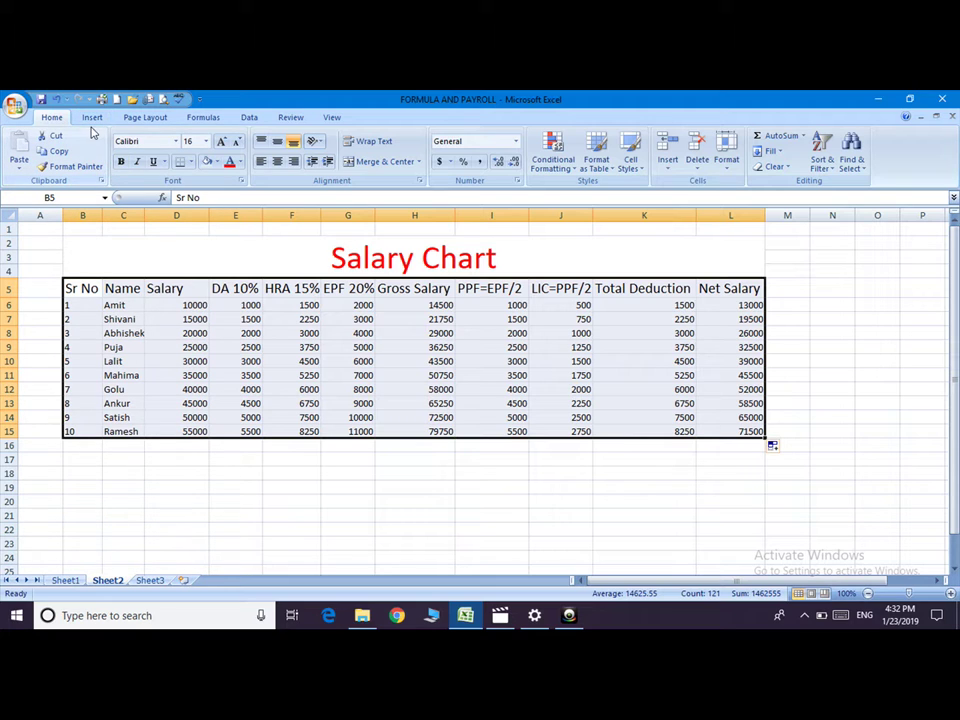
# Give the header row B5:L5 16-point text in a dark theme font colour.
pyautogui.click(600, 163)
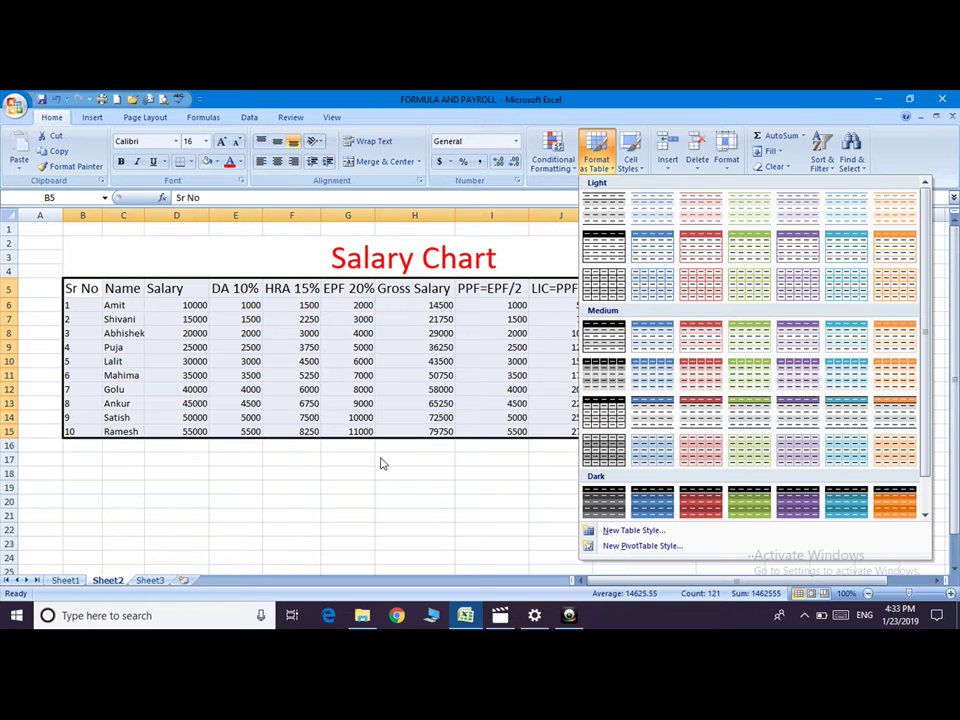
pyautogui.press('Escape')
pyautogui.click(108, 289)
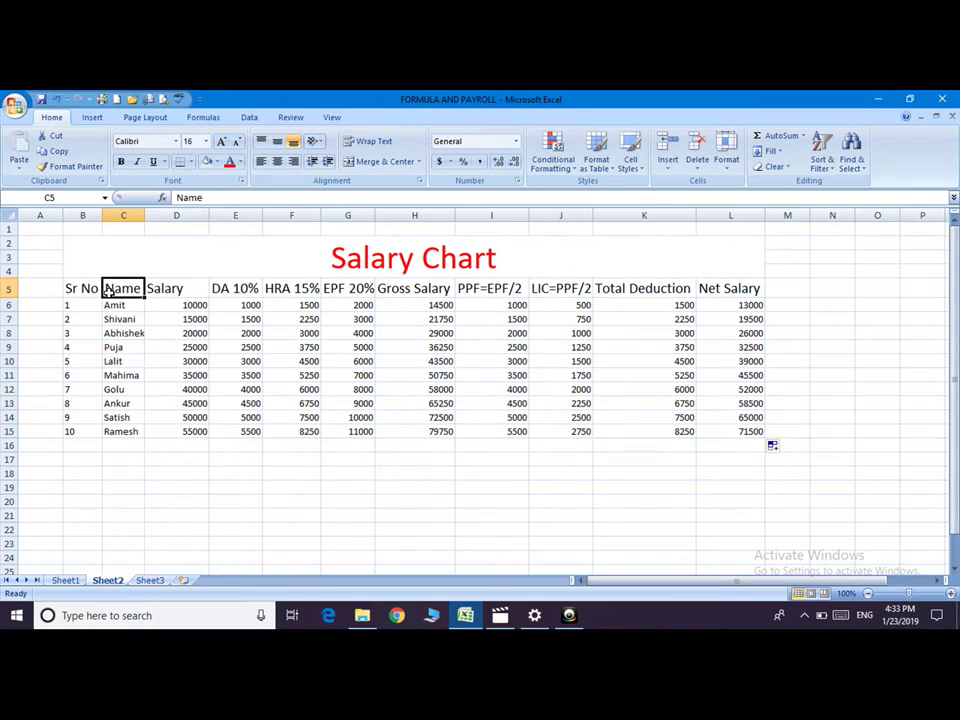
pyautogui.moveTo(72, 289); pyautogui.dragTo(702, 289)
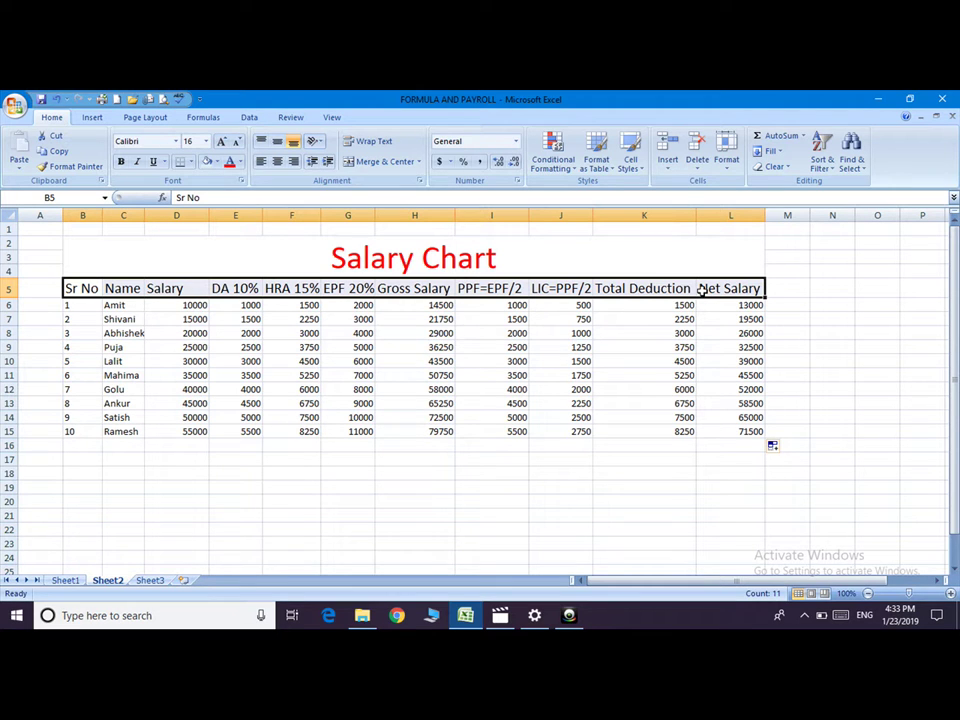
pyautogui.click(221, 142)
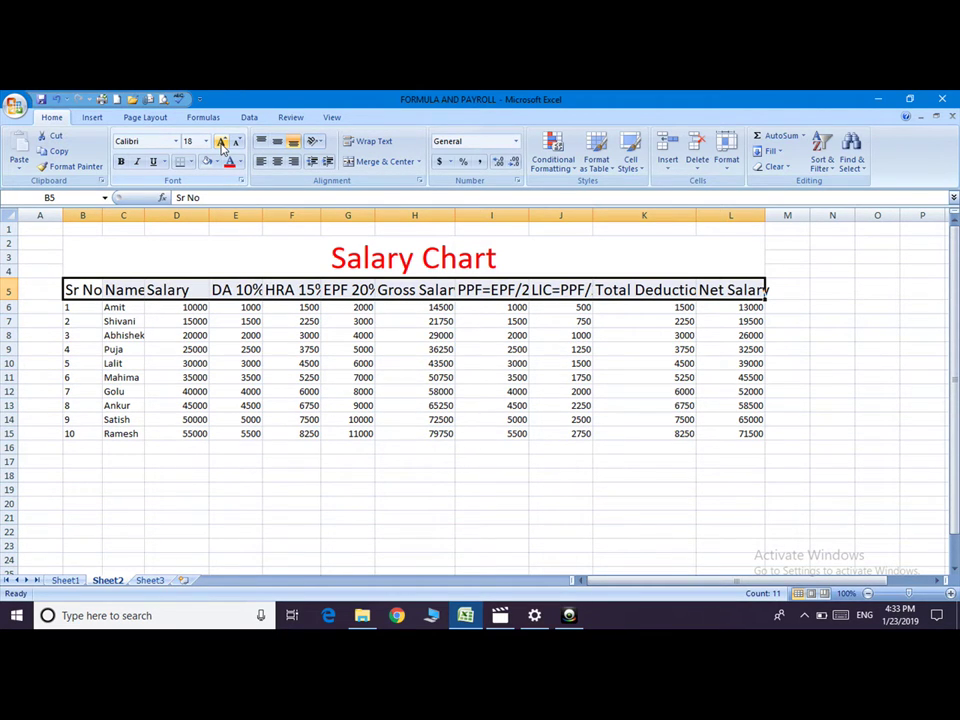
pyautogui.click(237, 142)
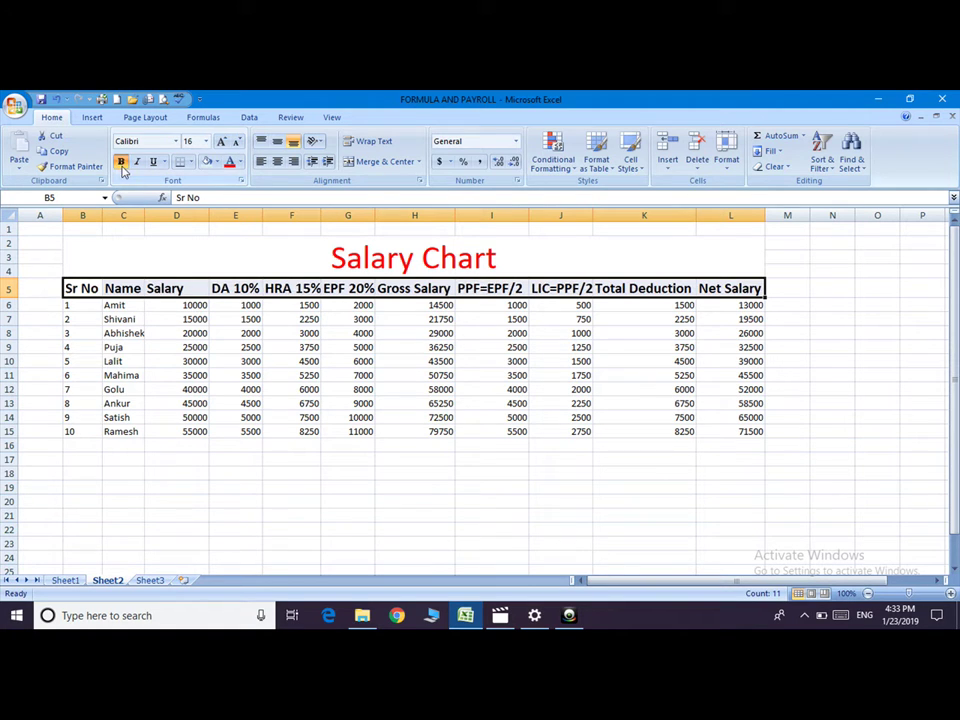
pyautogui.click(240, 163)
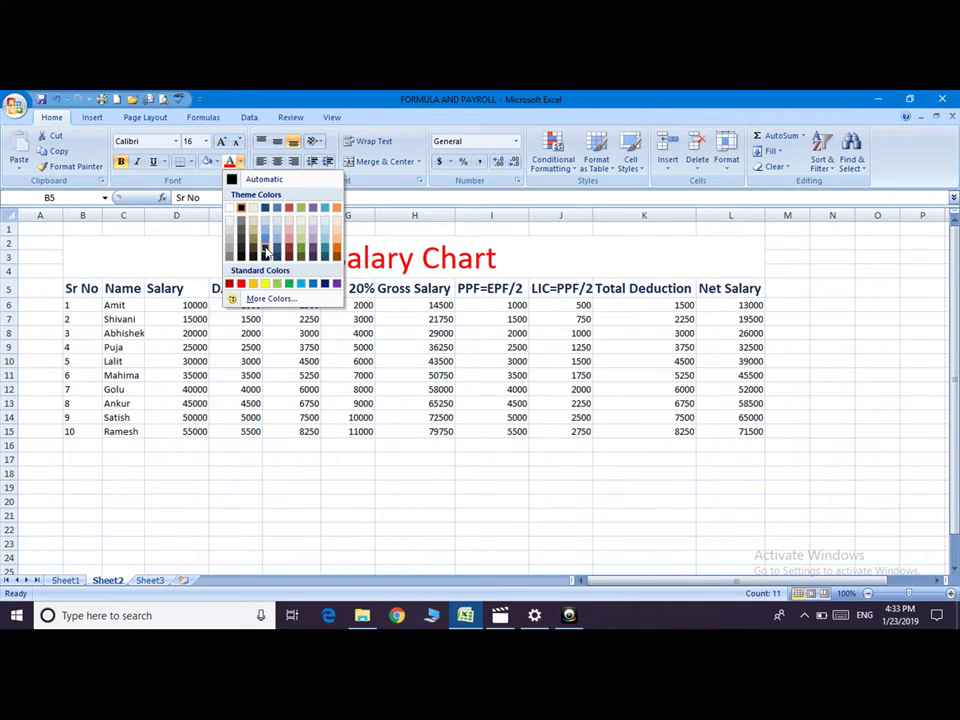
pyautogui.click(266, 252)
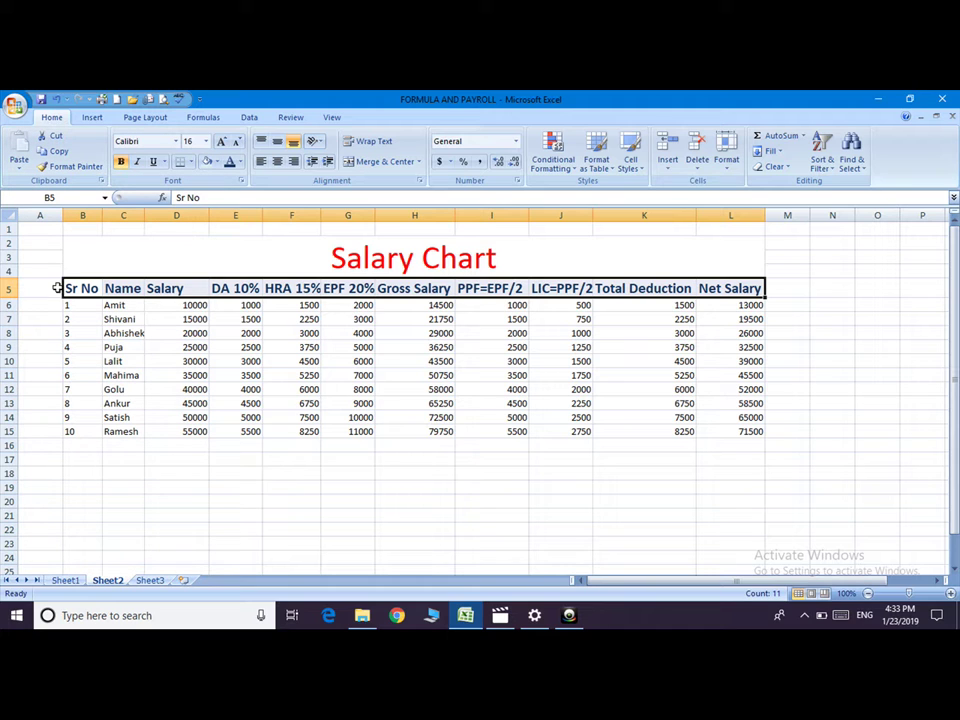
# Format B5:L15 as a red Medium banded table with headers, then turn off the filter arrows.
pyautogui.moveTo(68, 288); pyautogui.dragTo(744, 432)
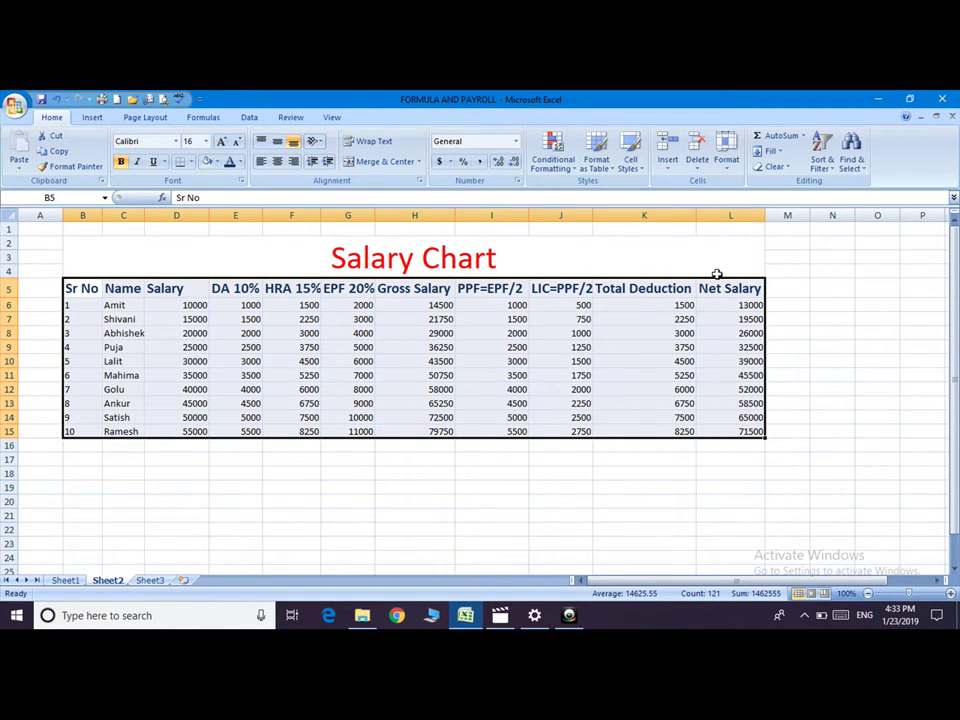
pyautogui.click(727, 162)
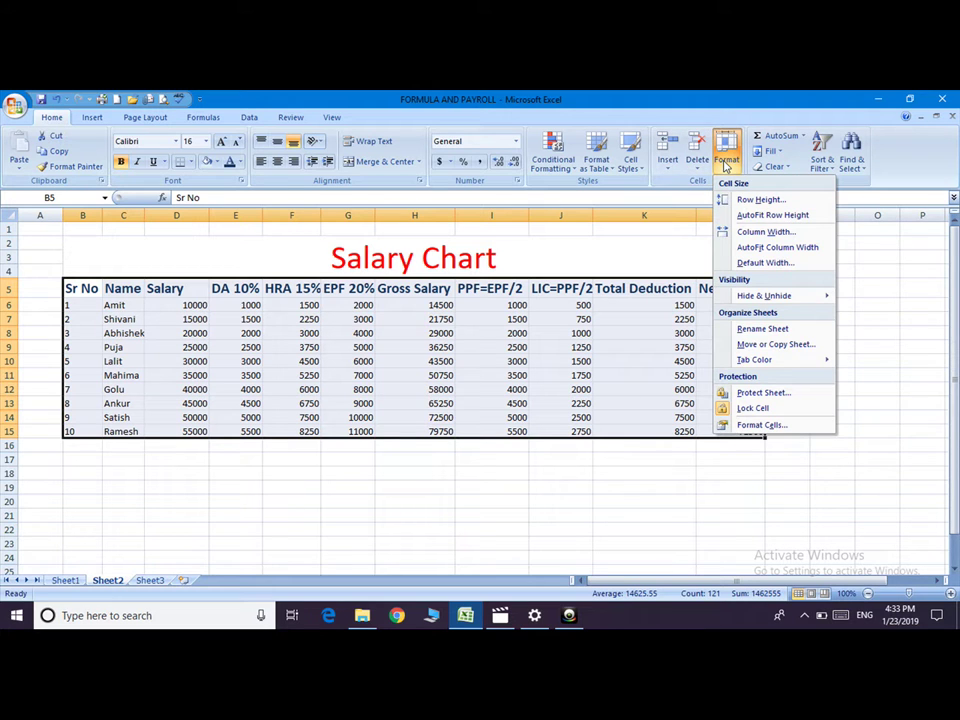
pyautogui.click(596, 155)
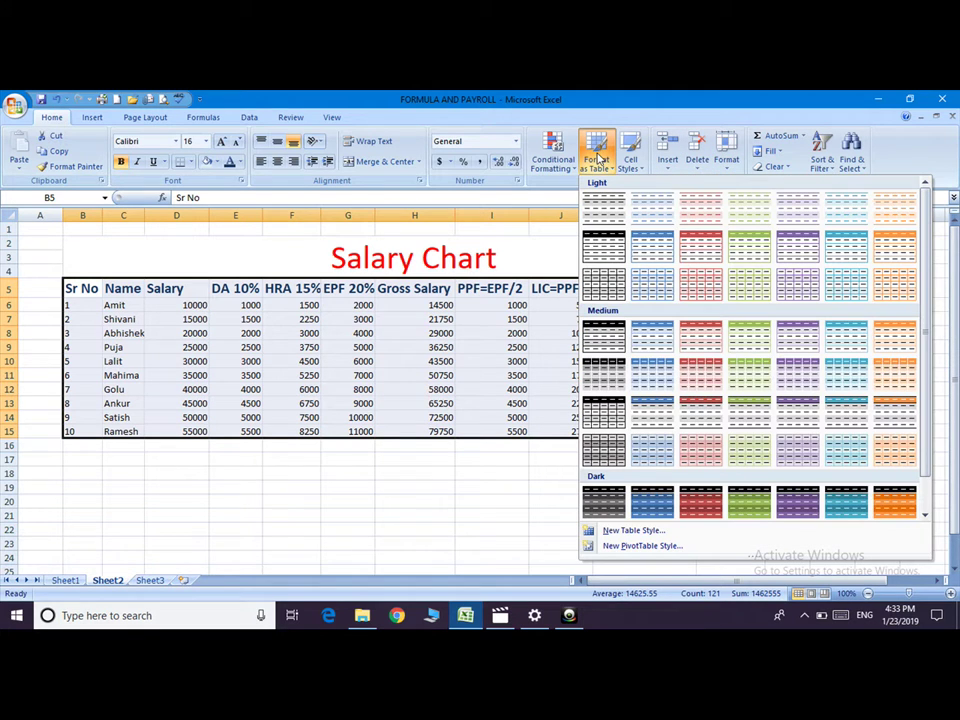
pyautogui.click(696, 339)
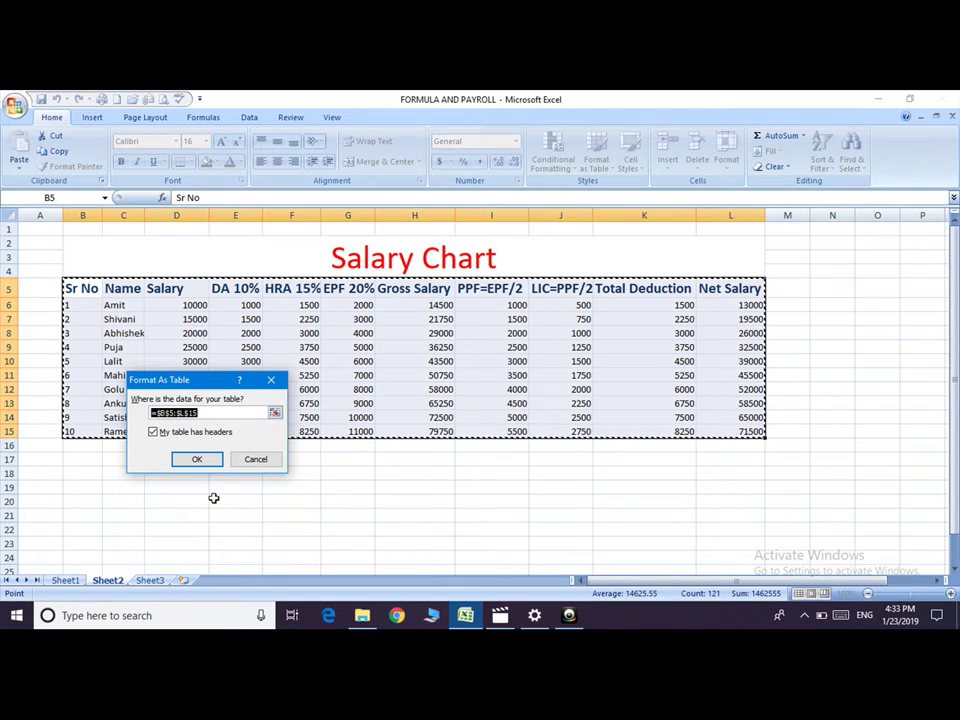
pyautogui.click(205, 458)
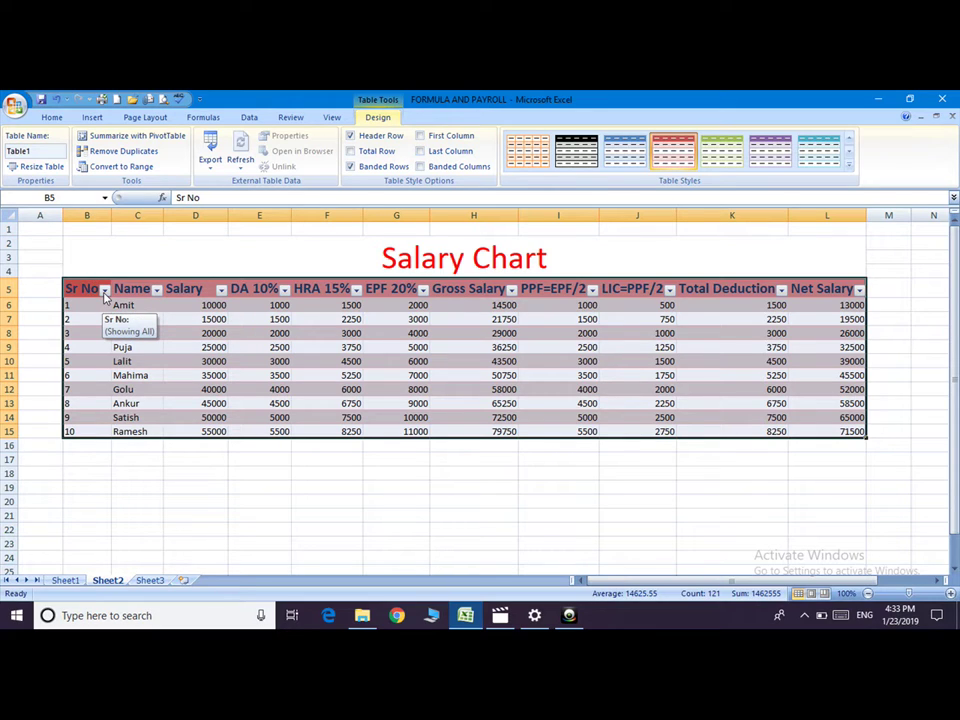
pyautogui.hotkey('ctrl', 'shift', 'l')
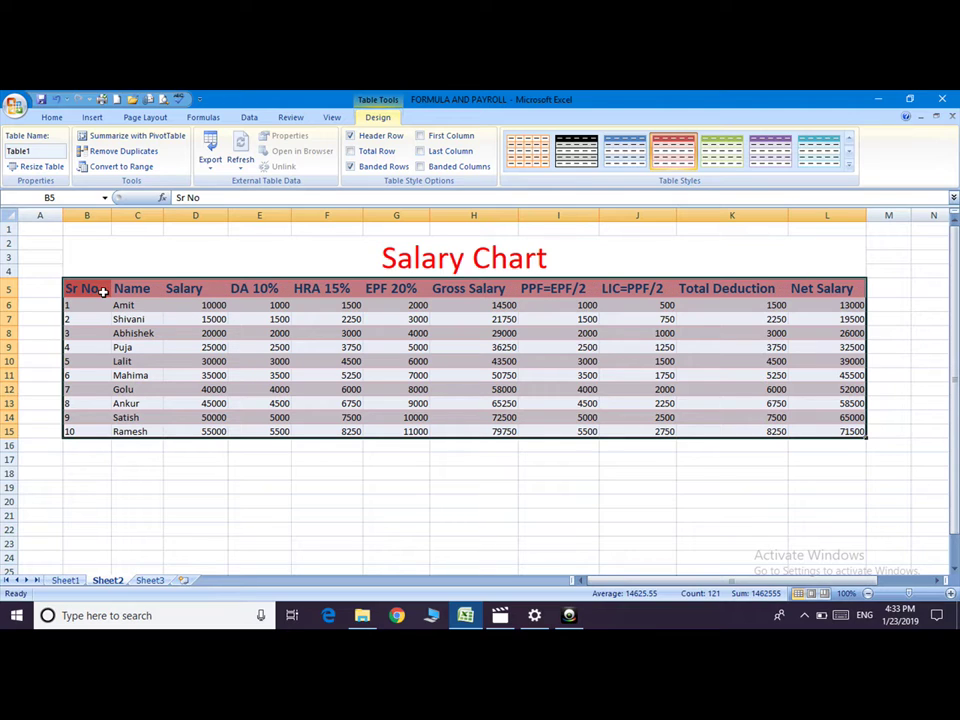